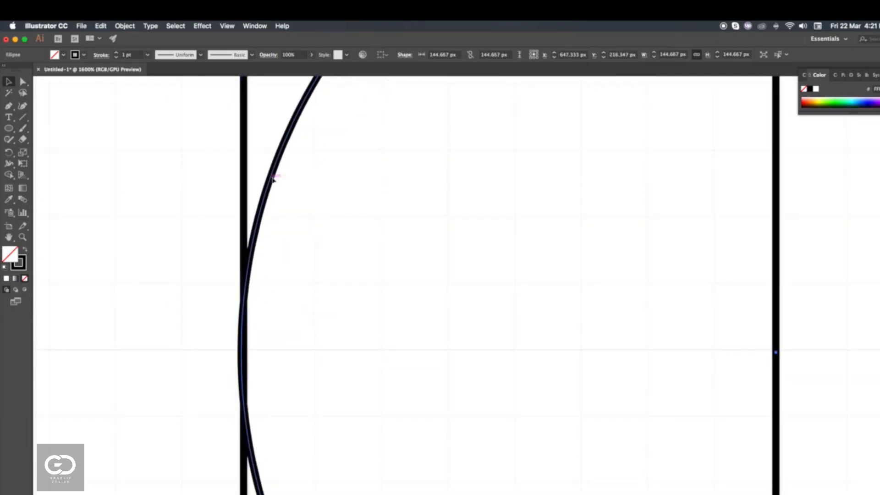
- Shift the circle slightly so its edge lines up with the rectangle's left edge
drag(272, 178, 274, 178)
scroll(298, 307, down, 2)
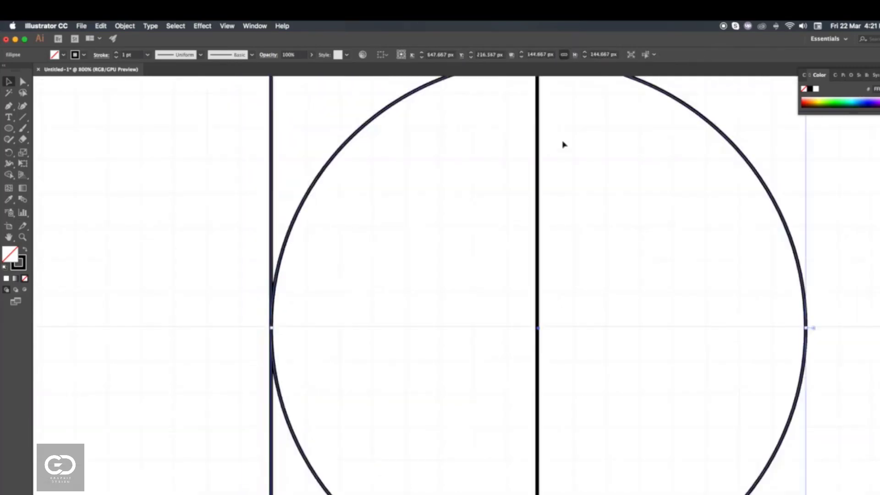
scroll(546, 156, up, 2)
scroll(527, 169, down, 4)
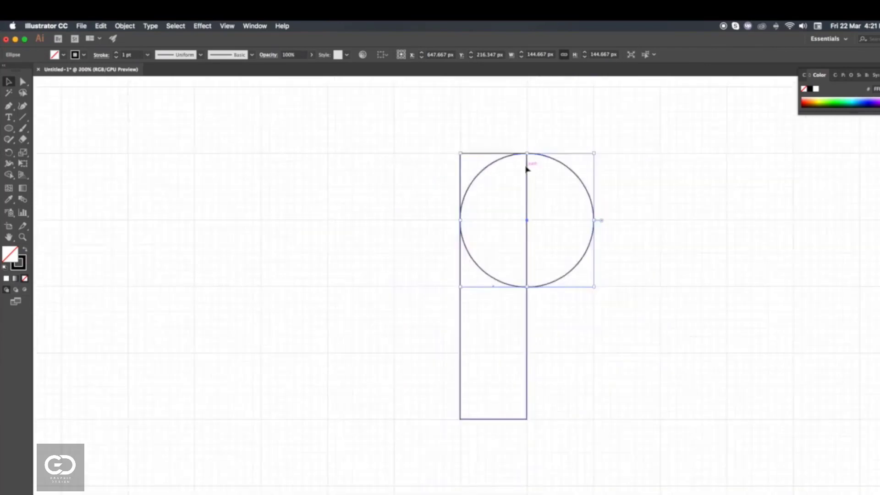
- Duplicate the circle straight down so the copy fills the rectangle's lower half, touching its bottom edge
scroll(524, 167, right, 3)
click(578, 180)
drag(523, 147, 523, 280)
scroll(468, 411, up, 6)
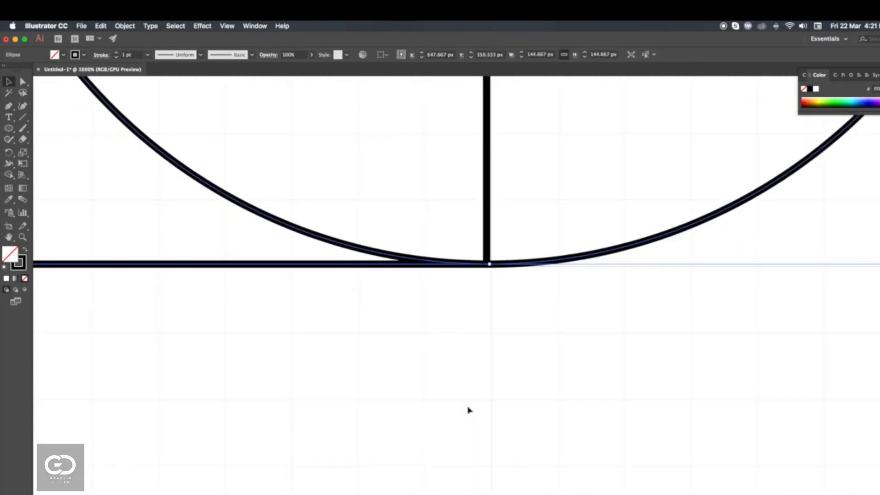
scroll(468, 411, left, 5)
scroll(469, 410, up, 10)
scroll(469, 410, down, 6)
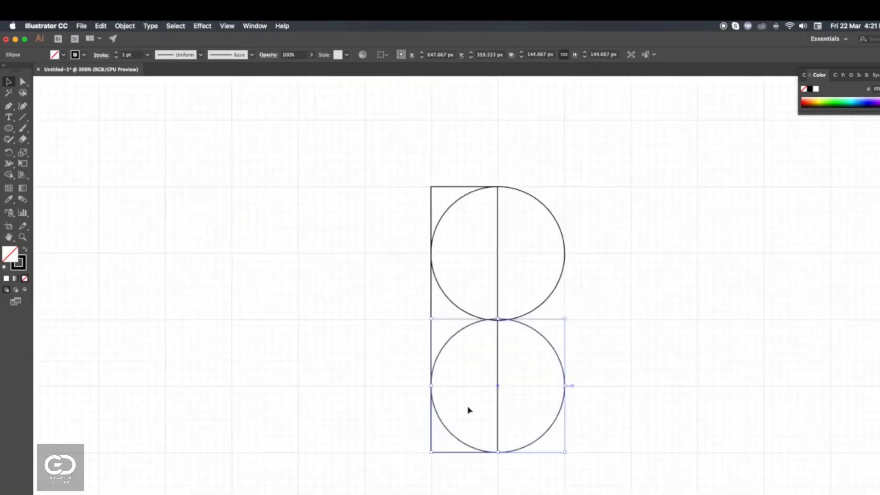
- Duplicate the lower circle up and to the right, and scale the copy down to about 85 px in diameter
scroll(469, 410, right, 5)
click(511, 405)
click(458, 417)
drag(457, 418, 541, 338)
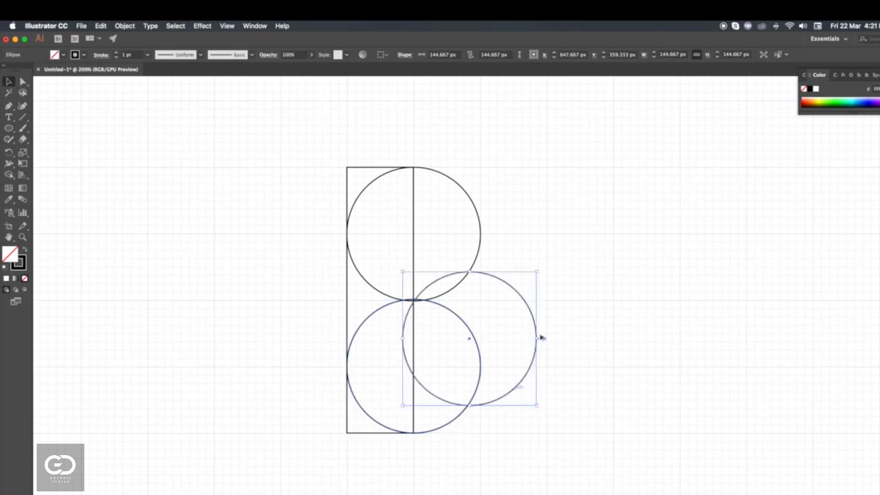
drag(538, 273, 490, 326)
- Align the small circle's left edge exactly with the rectangle's right edge
scroll(522, 335, up, 1)
key(shift+m)
scroll(365, 361, up, 6)
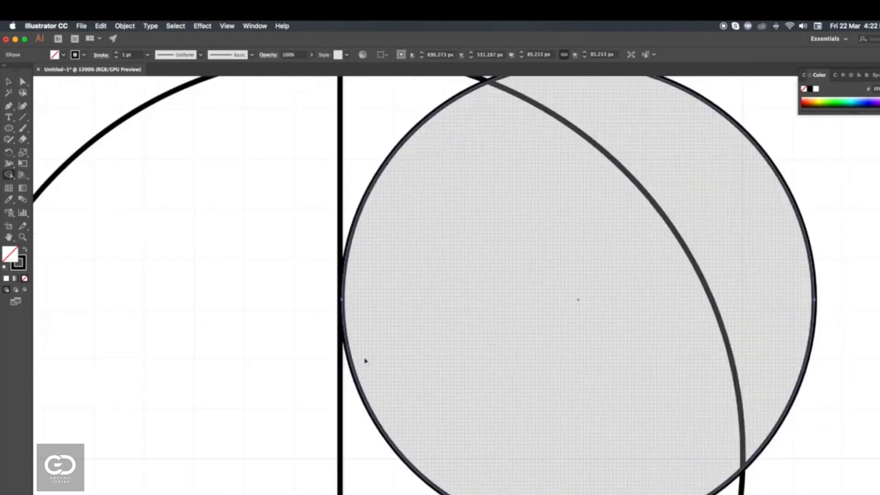
key(v)
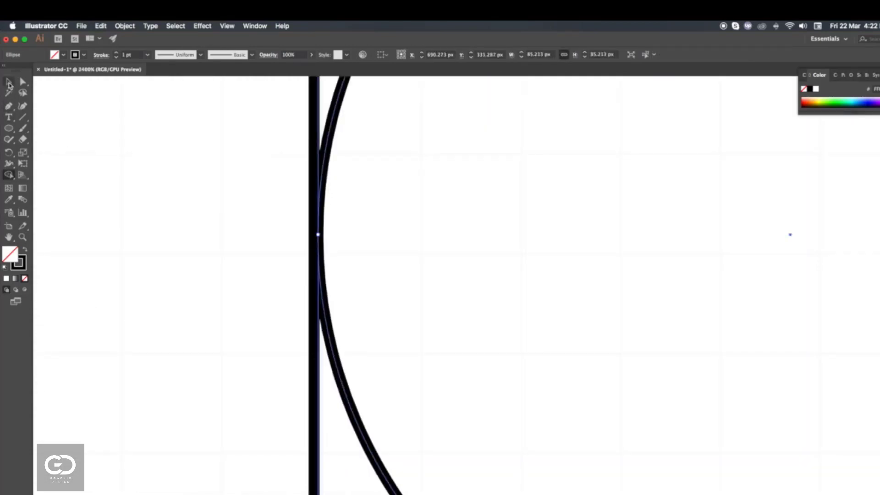
click(375, 364)
click(318, 398)
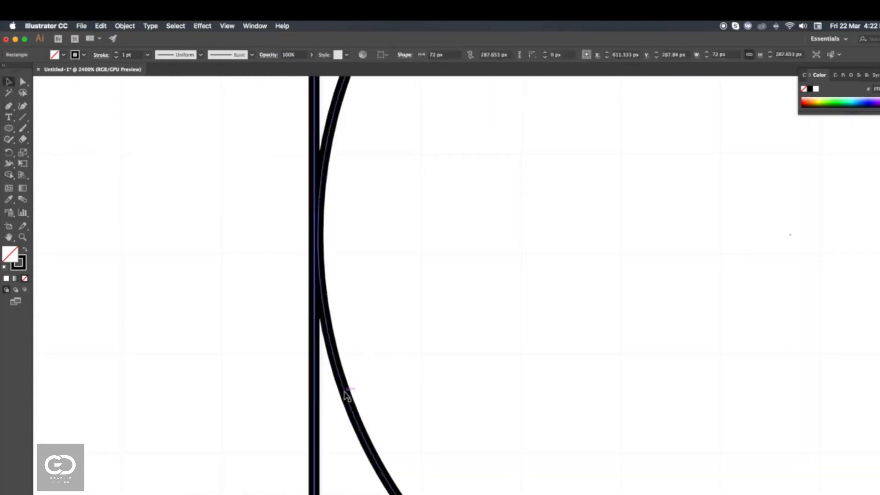
click(343, 393)
scroll(360, 341, down, 5)
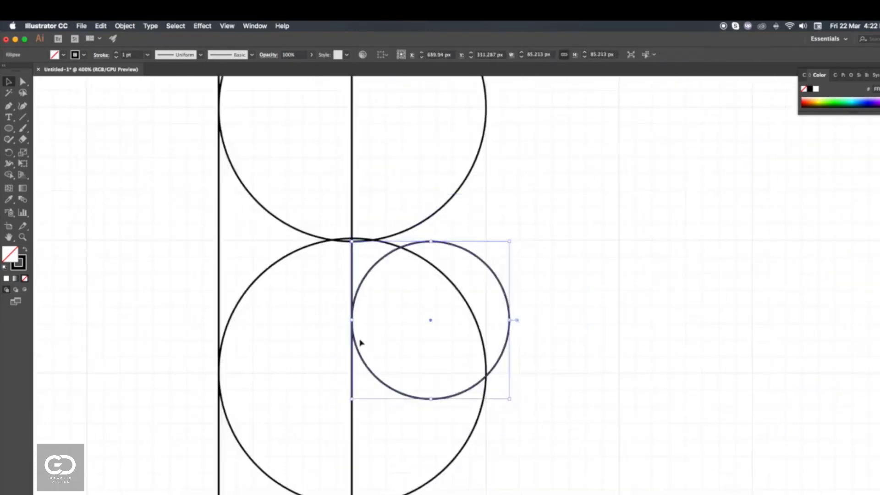
- Select all the shapes and remove the outer corners, the upper right half-circle and the small circle's regions with Shape Builder
scroll(367, 391, down, 2)
click(500, 429)
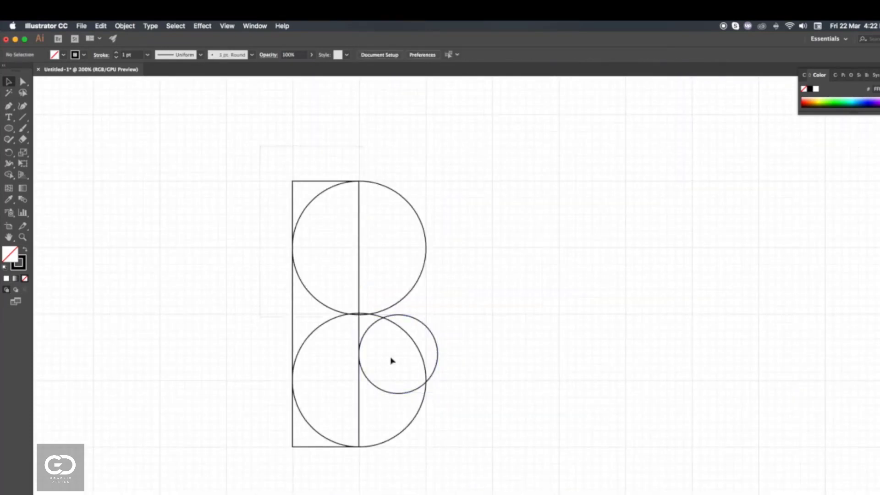
drag(452, 478, 256, 256)
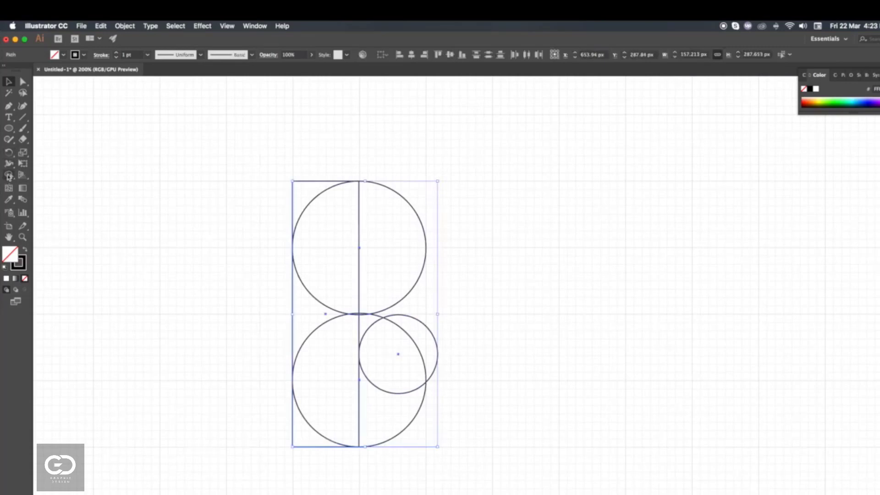
click(8, 176)
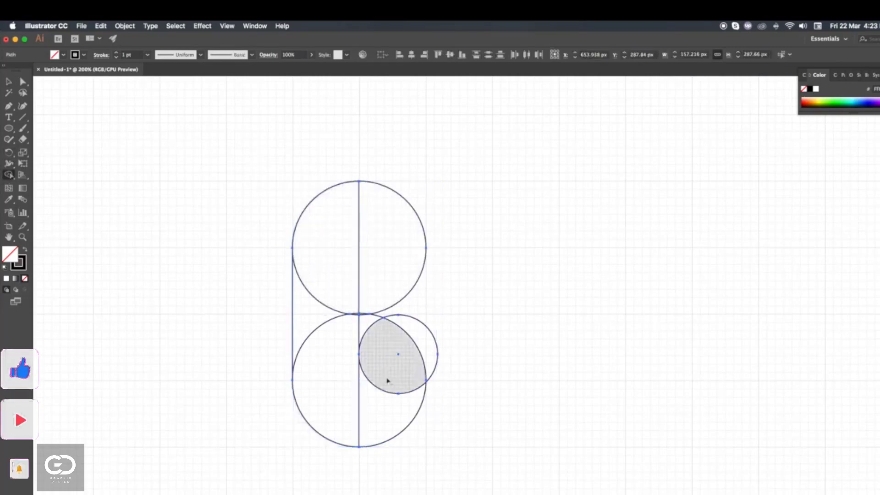
mouse_move(387, 380)
mouse_down()
mouse_move(414, 339)
mouse_move(405, 314)
mouse_move(384, 289)
mouse_move(378, 332)
mouse_up()
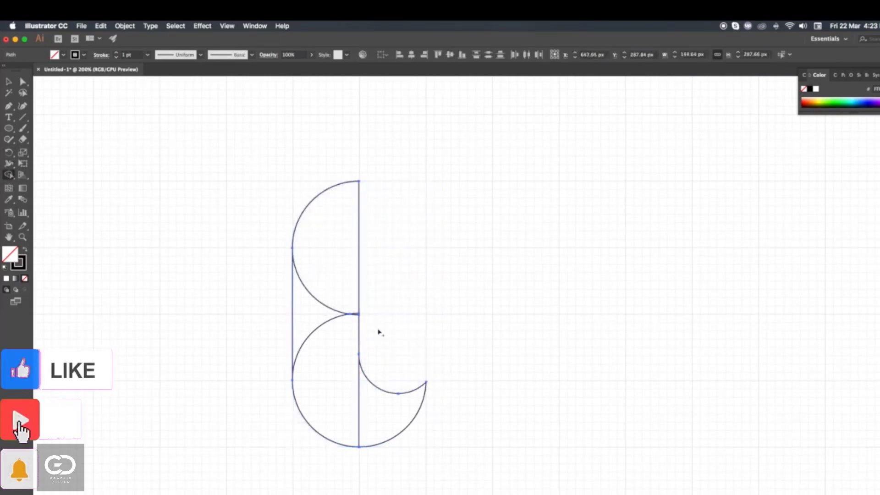
- Merge the remaining regions into one hooked letter stem with Shape Builder and deselect it
mouse_move(330, 259)
mouse_down()
mouse_move(317, 301)
mouse_move(339, 398)
mouse_move(364, 415)
mouse_up()
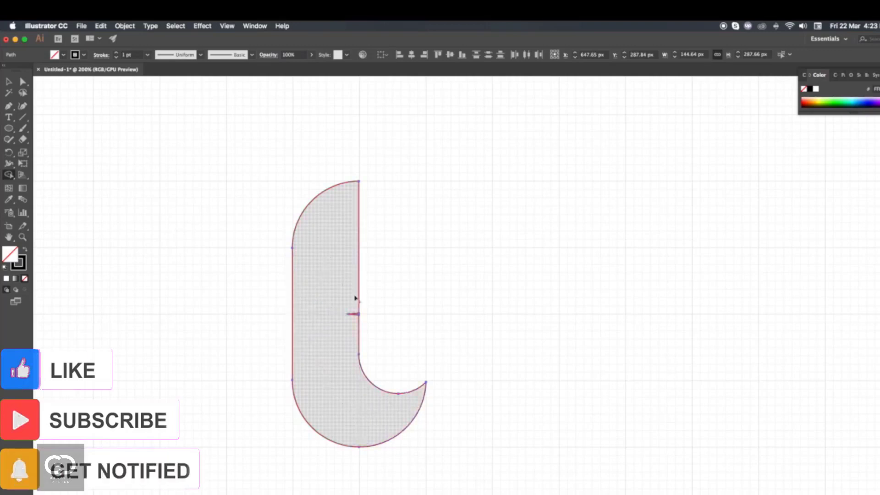
click(9, 82)
click(344, 256)
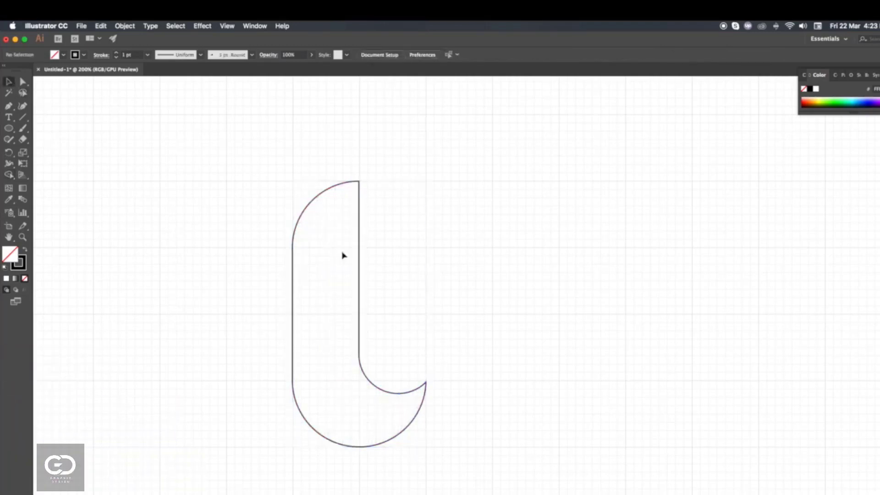
- Duplicate the hooked stem to the right and rotate the copy 90° so it lies horizontally with its hook pointing up
drag(359, 243, 567, 240)
drag(643, 450, 661, 294)
- Draw a rectangle about 178 by 266 px over the horizontal copy's hooked end and cut that end off with Shape Builder
drag(9, 129, 52, 130)
drag(559, 179, 723, 424)
click(10, 81)
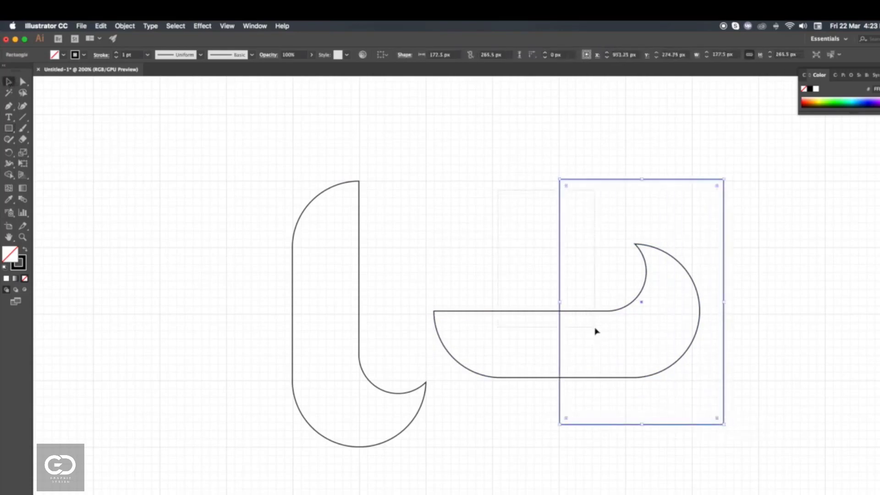
drag(596, 328, 595, 327)
click(9, 175)
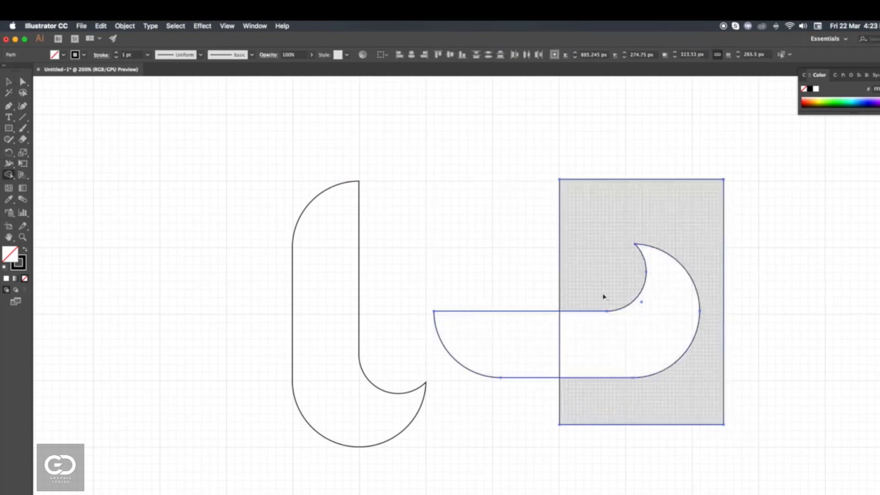
alt+click(604, 298)
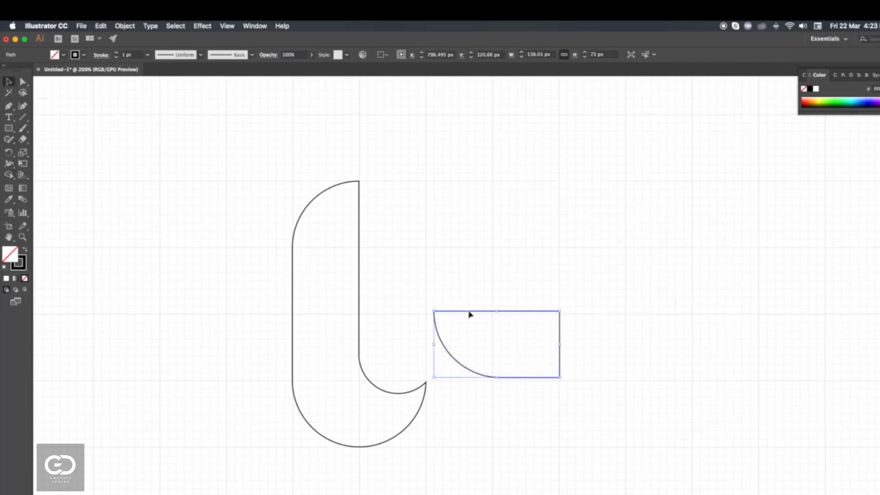
- Duplicate the trimmed piece to the right and reflect the copy across the horizontal axis
drag(469, 314, 625, 314)
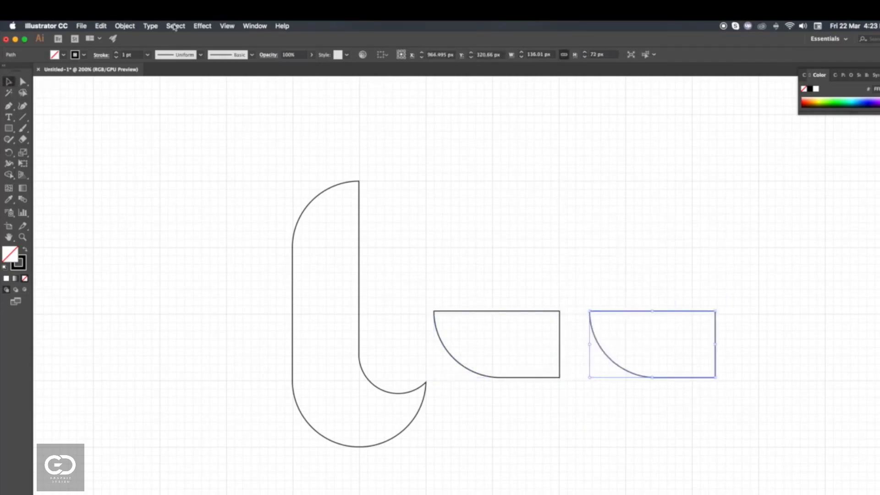
click(125, 26)
mouse_move(138, 35)
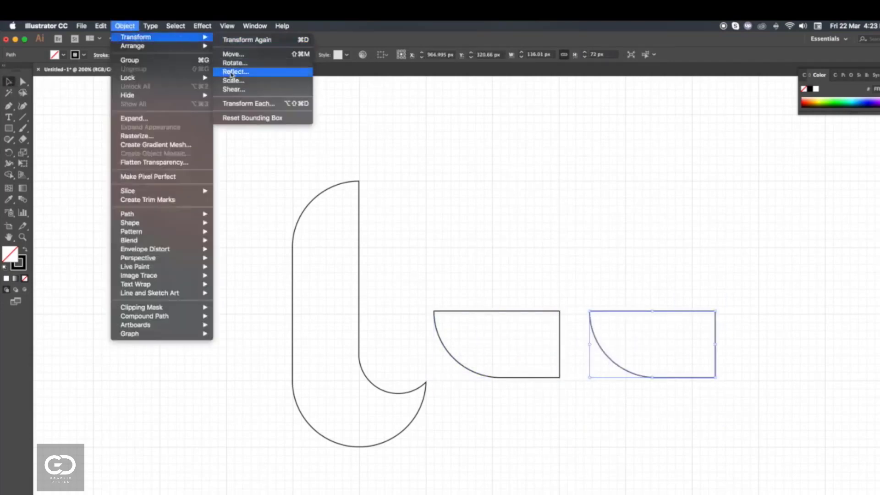
click(232, 73)
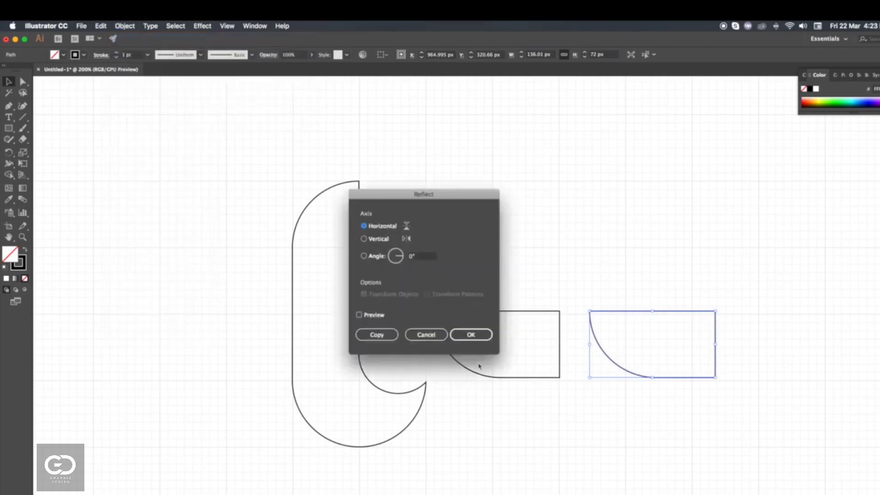
click(471, 334)
- Reflect the duplicated piece across the vertical axis
click(125, 26)
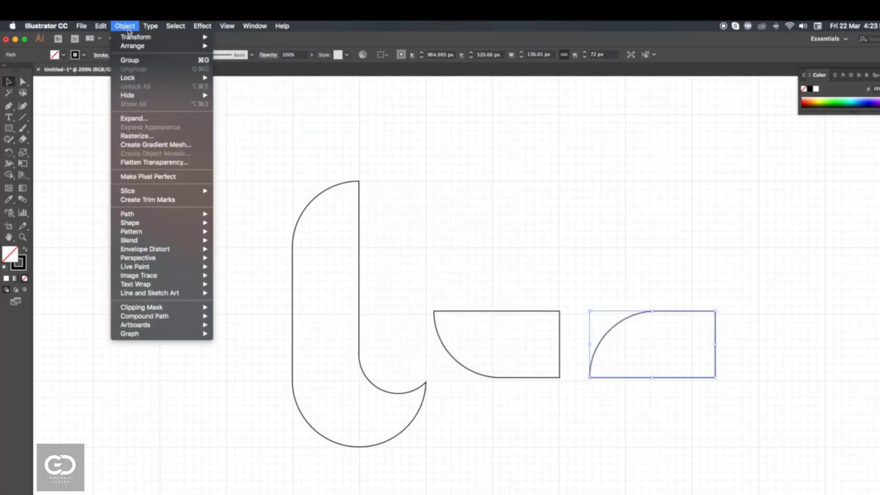
mouse_move(136, 37)
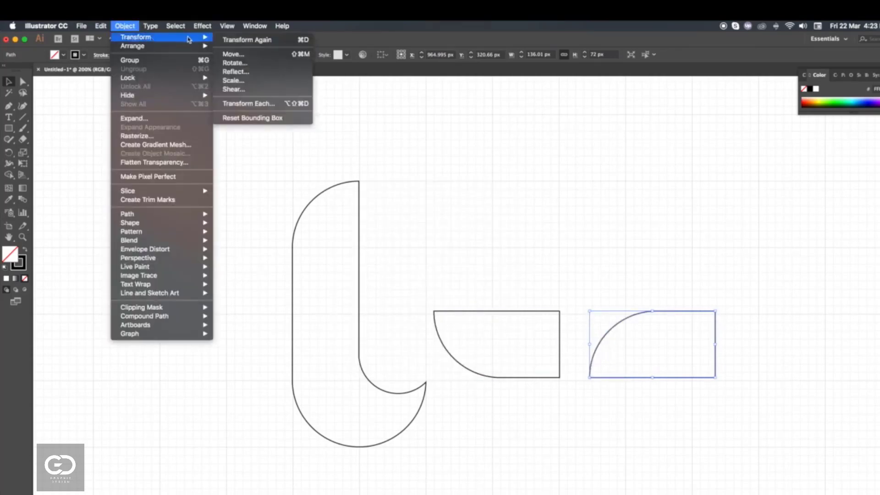
click(242, 73)
click(488, 335)
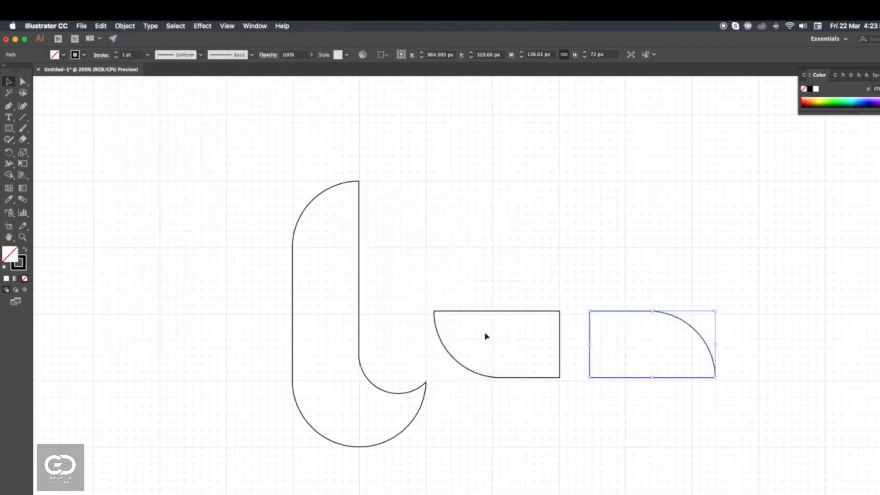
- Move the reflected piece left to overlap the original piece, and nudge it right to line up the straight edges
drag(669, 378, 584, 378)
click(469, 279)
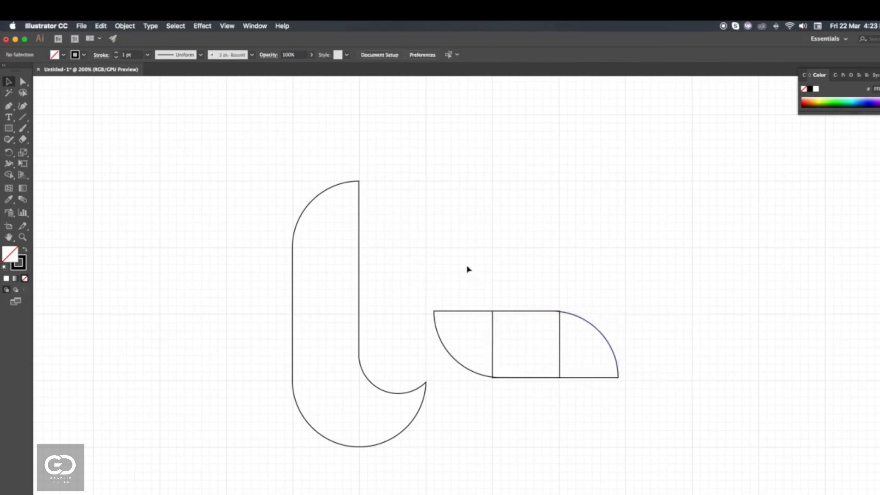
click(609, 378)
key(Right)
key(Right)
key(Right)
key(Right)
key(Right)
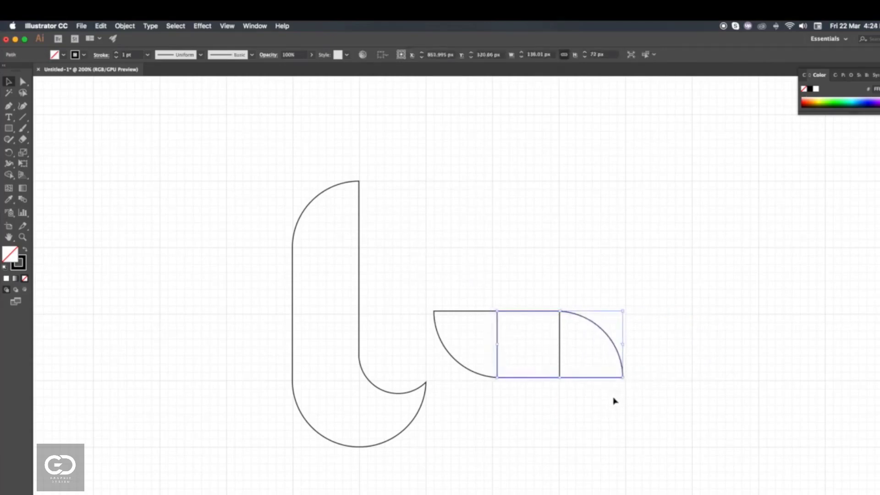
click(614, 400)
click(604, 379)
- Select both overlapping pieces and merge them into a single crossbar shape with Shape Builder
drag(566, 408, 475, 294)
click(412, 55)
key(cmd+z)
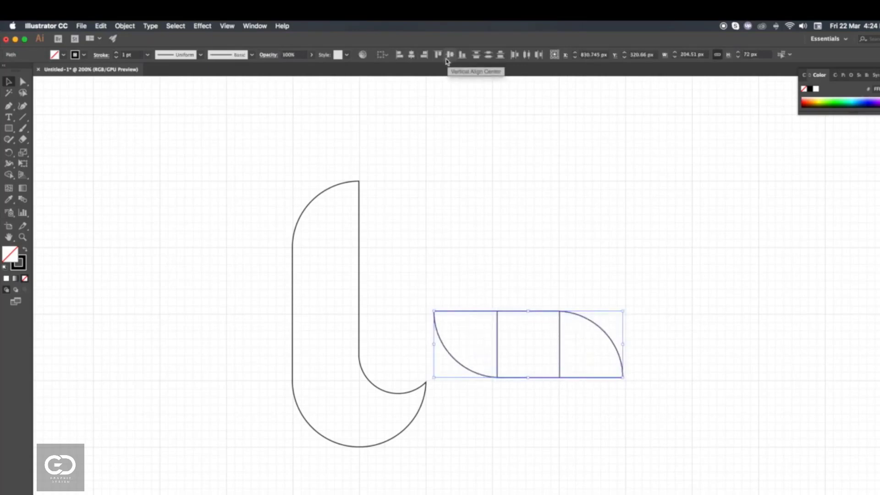
click(9, 175)
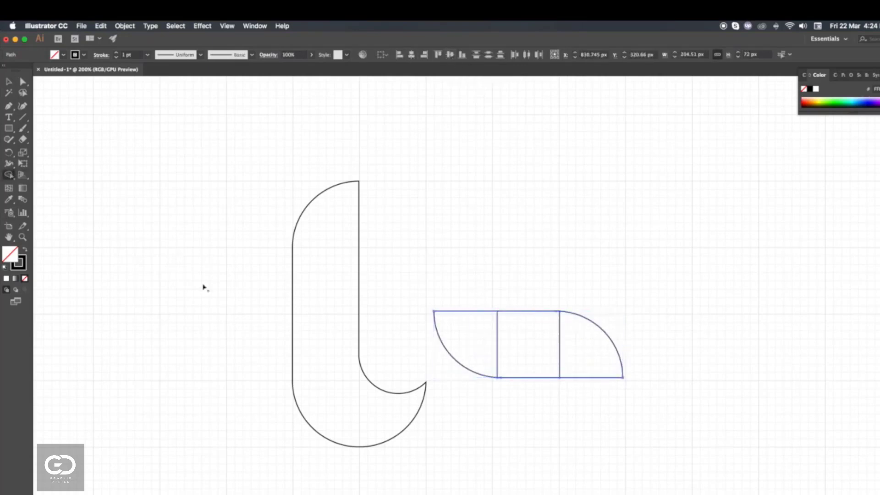
drag(489, 344, 596, 360)
click(8, 81)
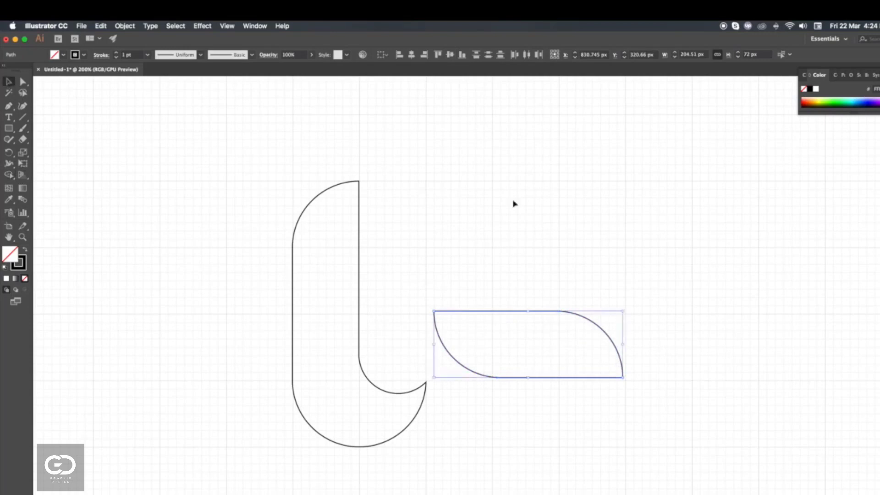
- Move the crossbar onto the upper part of the stem to form a t, and delete the leftover path fragments
click(559, 341)
drag(600, 330, 406, 266)
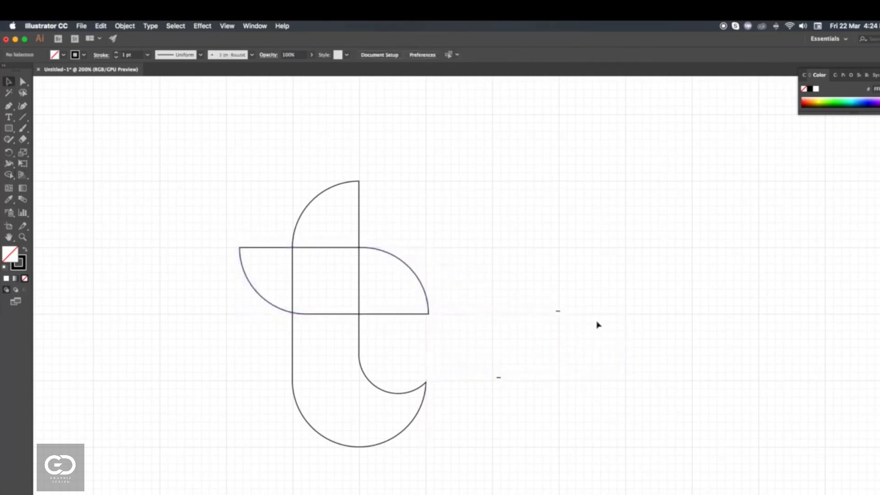
click(558, 311)
key(Delete)
scroll(535, 336, down, 3)
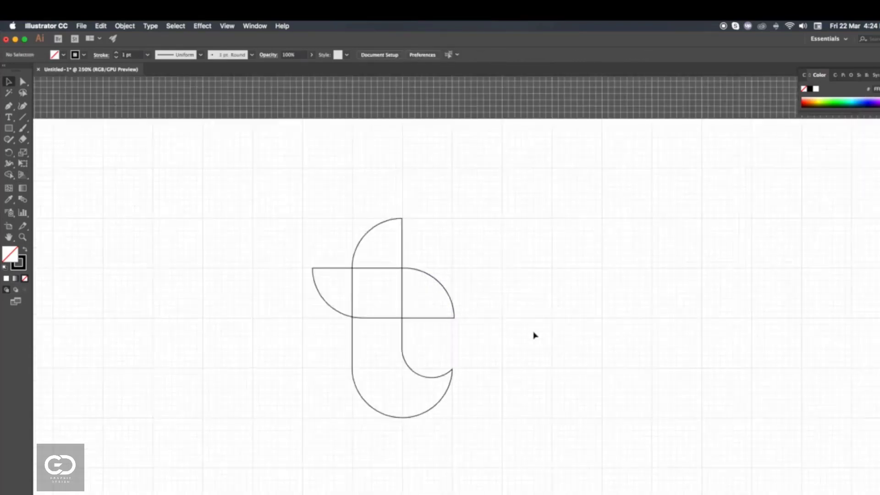
- Fill the hooked stem with the red-to-blue gradient sampled from the lowest swatch beside the artboard
click(473, 364)
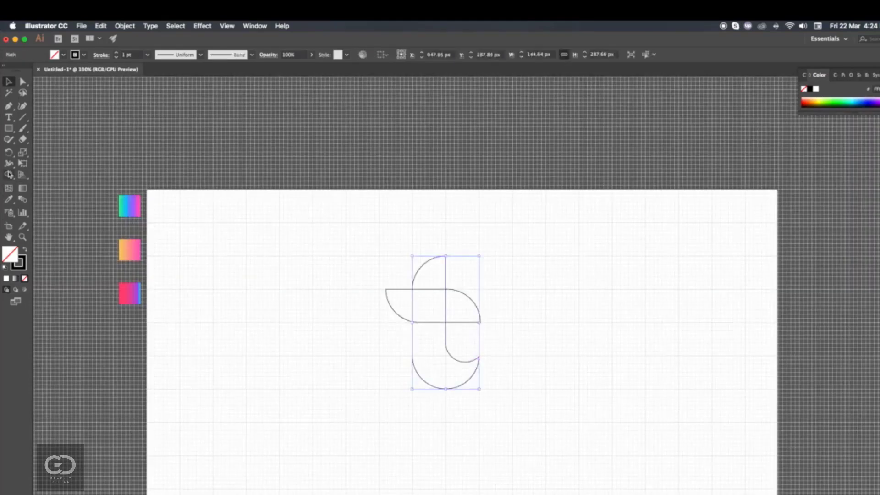
key(i)
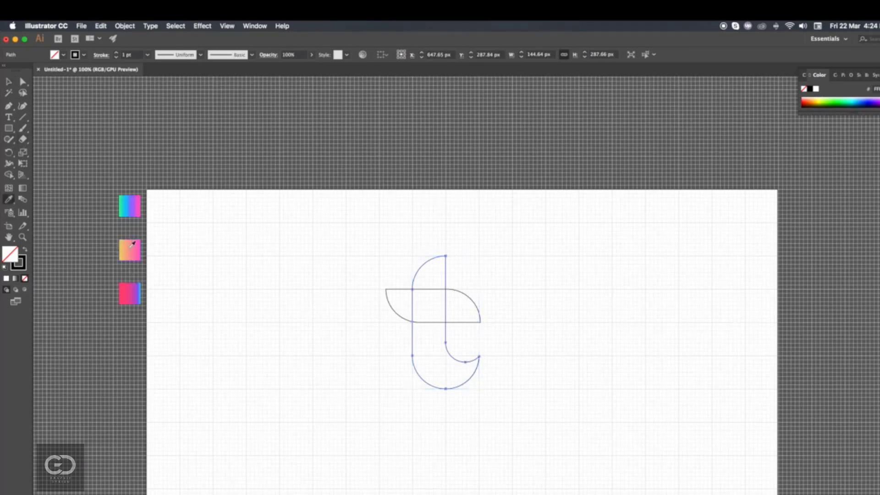
click(130, 291)
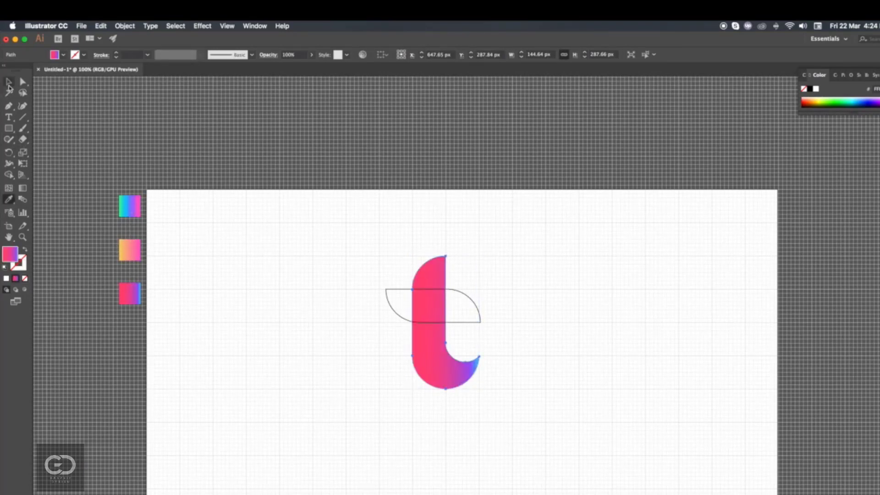
- Fill the crossbar with the yellow-to-pink gradient sampled from the middle swatch beside the artboard
click(9, 83)
click(399, 290)
click(8, 200)
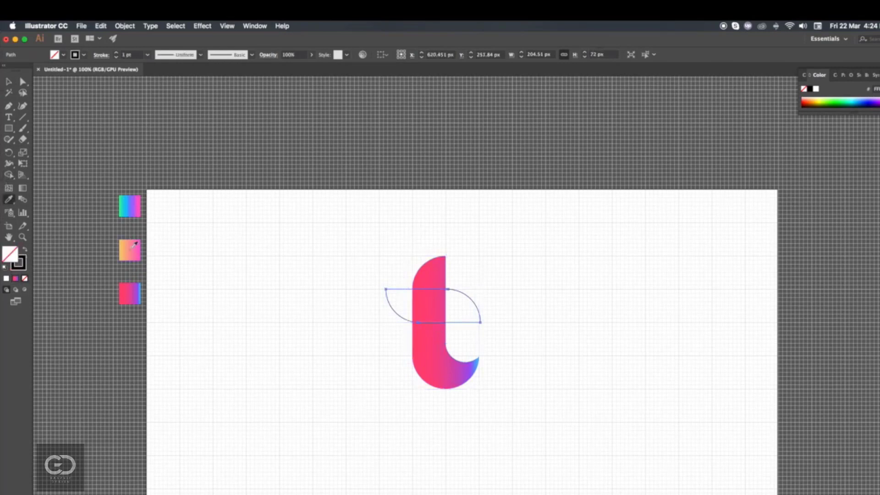
click(130, 250)
- Bring the hooked stem to the front so that it overlaps the crossbar
click(9, 81)
click(437, 351)
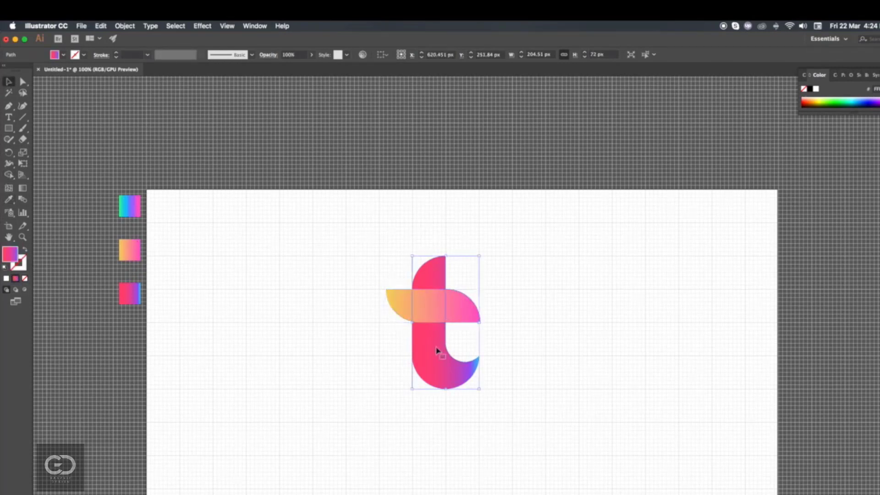
right_click(437, 350)
mouse_move(459, 468)
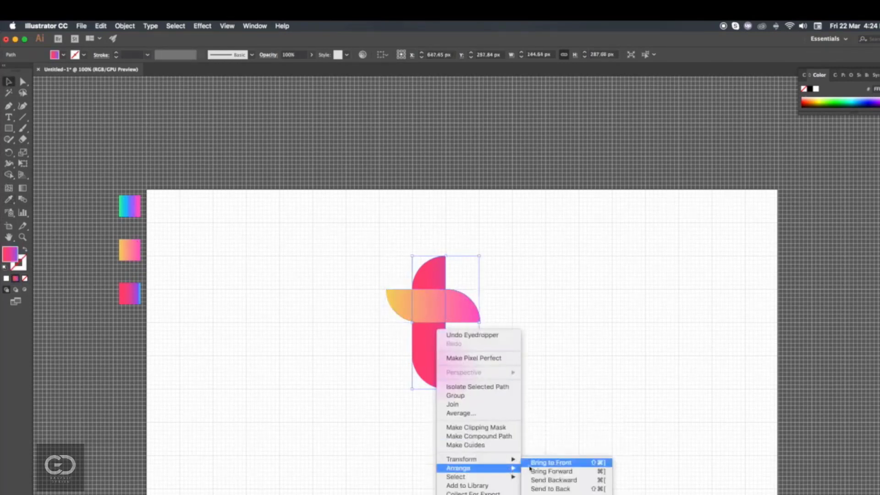
click(561, 468)
click(550, 379)
- Draw a circle about 143 px across over the stem, from the crossbar's upper edge down to the hook
scroll(532, 304, up, 2)
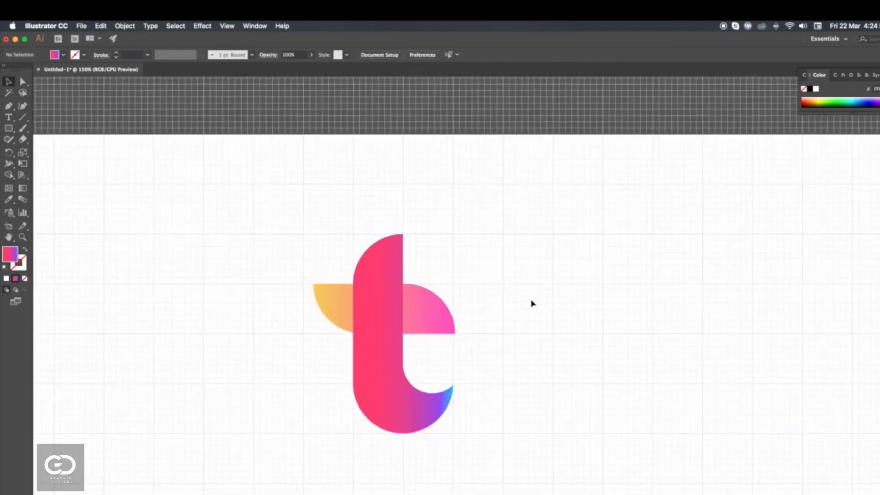
scroll(532, 304, down, 1)
scroll(523, 358, down, 1)
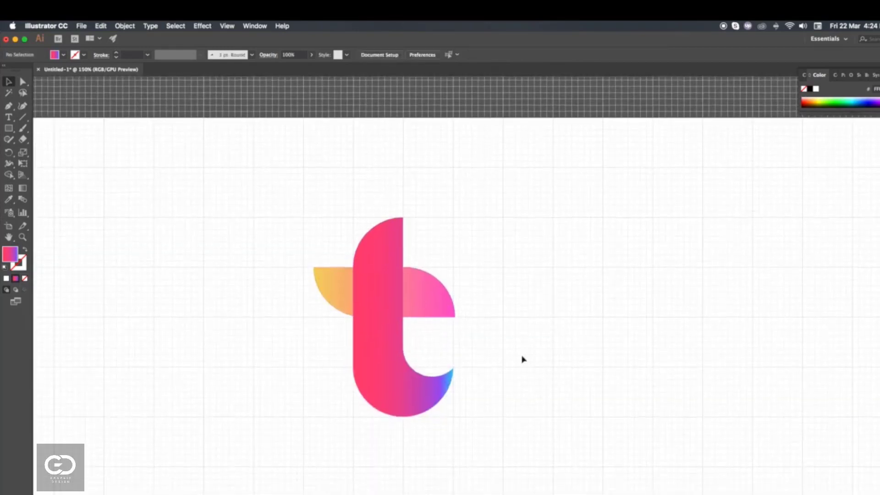
click(385, 368)
click(8, 128)
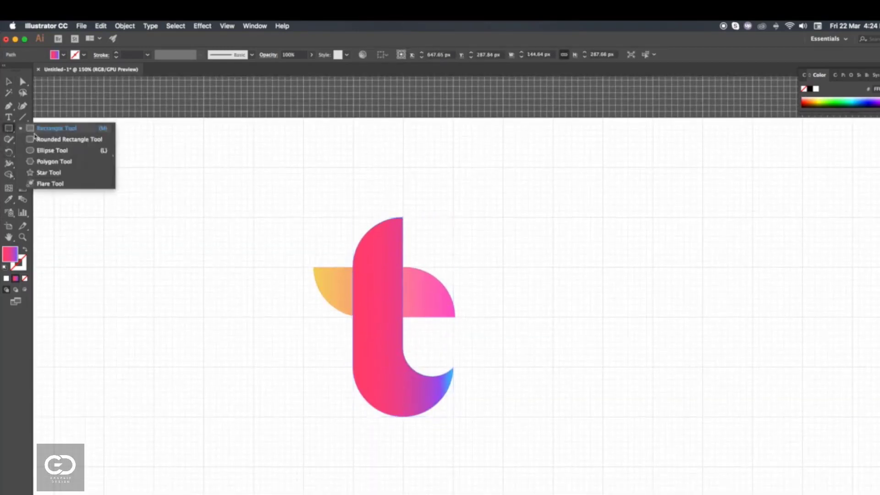
click(39, 151)
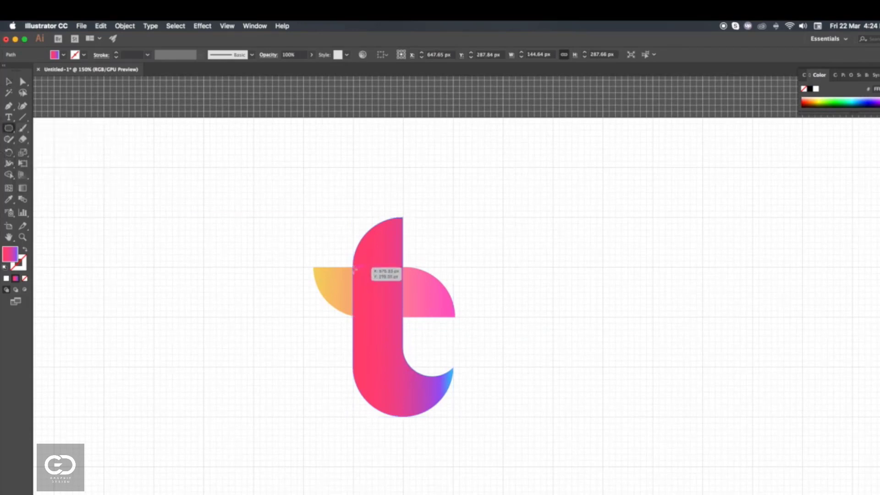
drag(353, 266, 452, 366)
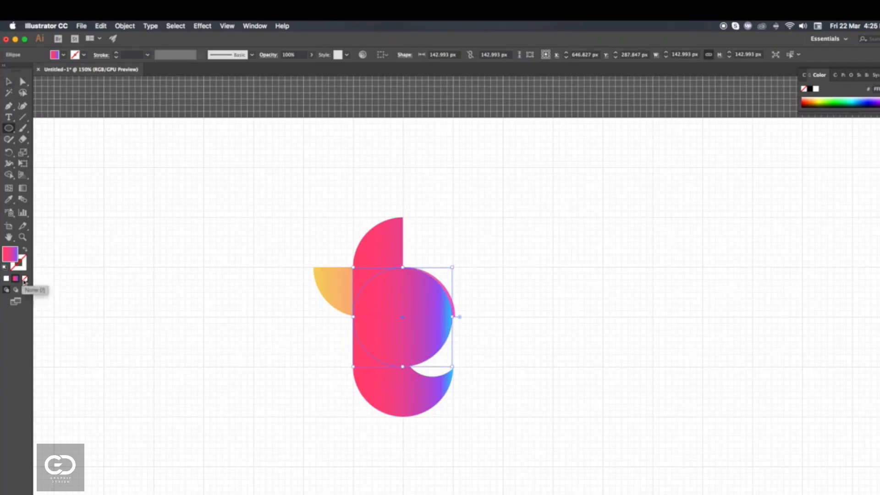
- Fill the circle with white and lower its opacity to 24%
click(6, 279)
click(311, 55)
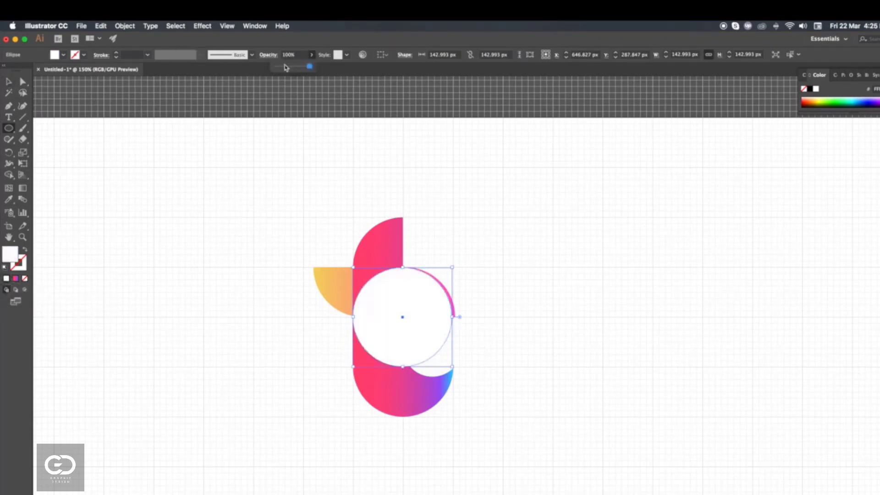
drag(314, 67, 285, 70)
click(8, 92)
click(150, 238)
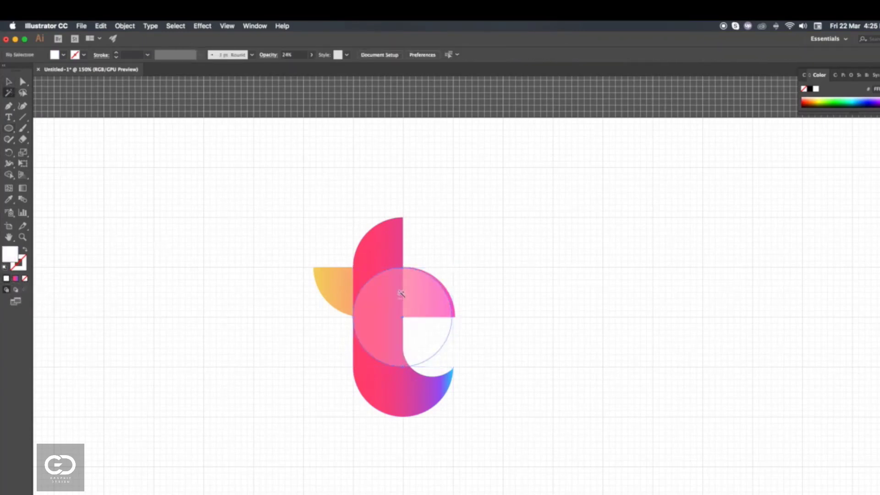
- Nudge the translucent circle up so its top lines up with the crossbar's upper edge
scroll(399, 294, up, 2)
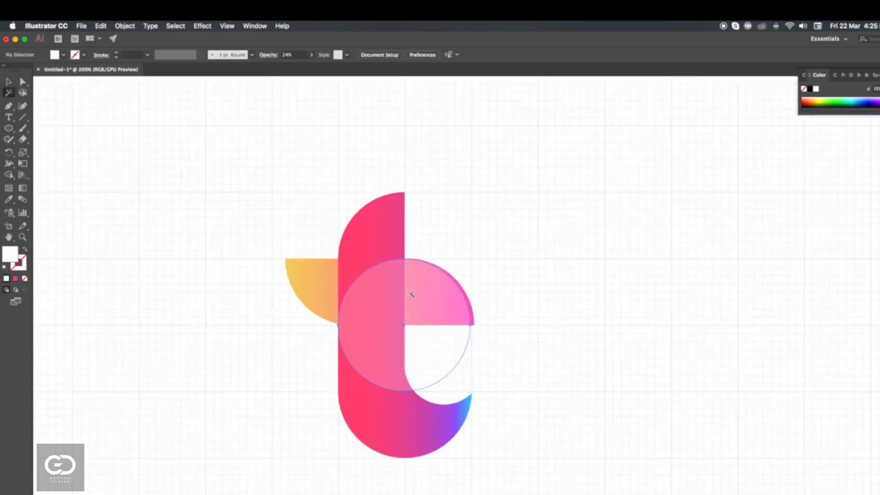
scroll(408, 287, up, 3)
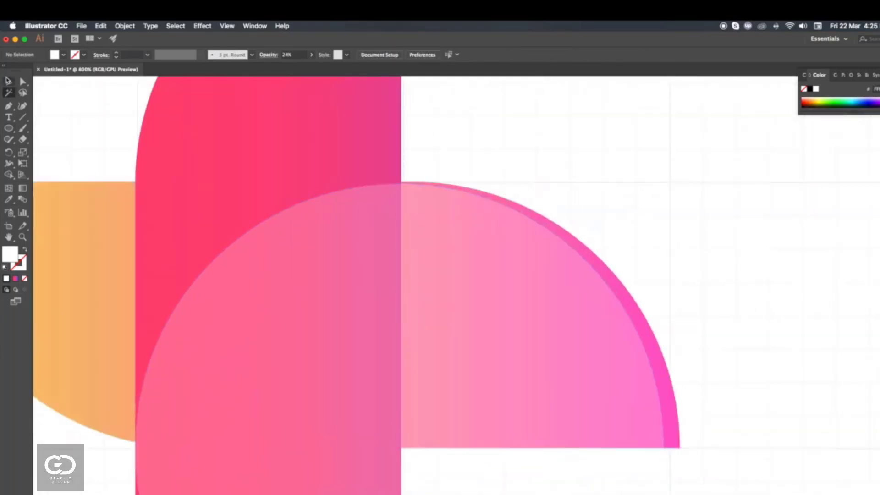
click(403, 201)
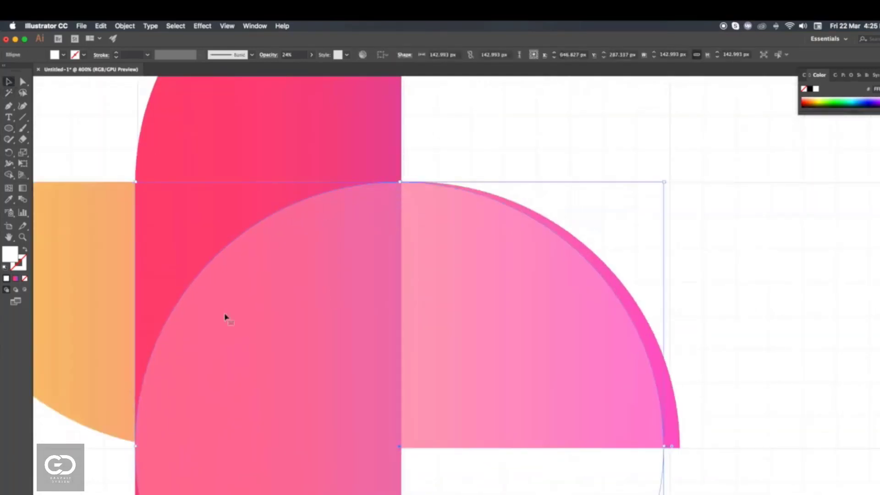
- Duplicate the translucent circle and enlarge the copy to about 183 px across, with its edge running through the hook's tip
scroll(263, 415, down, 5)
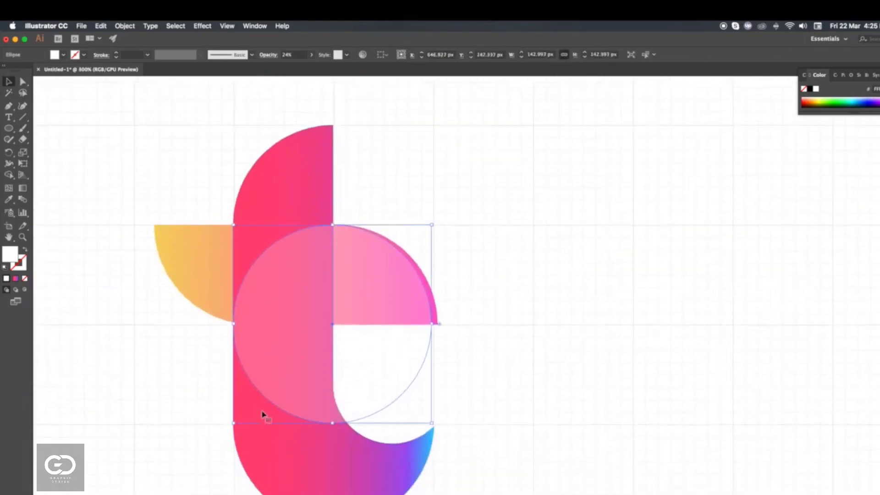
scroll(264, 414, down, 1)
drag(311, 323, 326, 377)
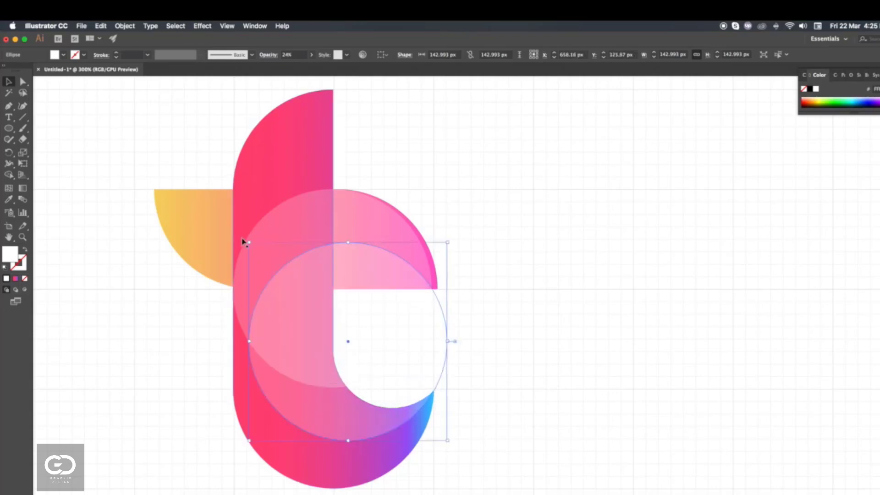
drag(250, 243, 192, 173)
drag(268, 344, 277, 349)
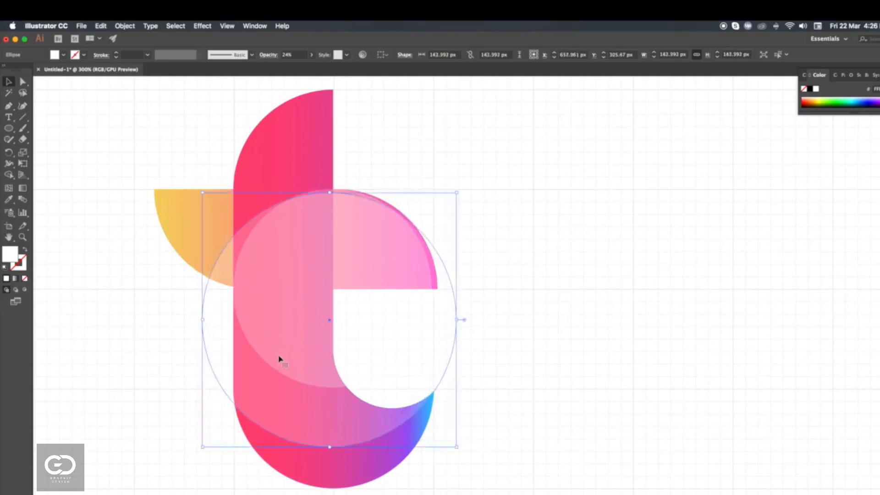
- Duplicate the enlarged circle up and to the right, and reposition the copy so its edge meets the hook's tip
drag(274, 408, 297, 385)
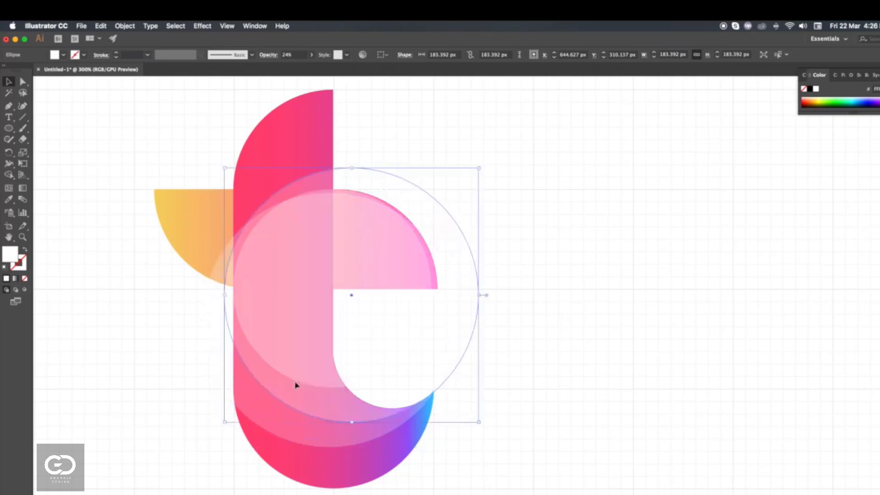
click(405, 443)
scroll(417, 411, up, 7)
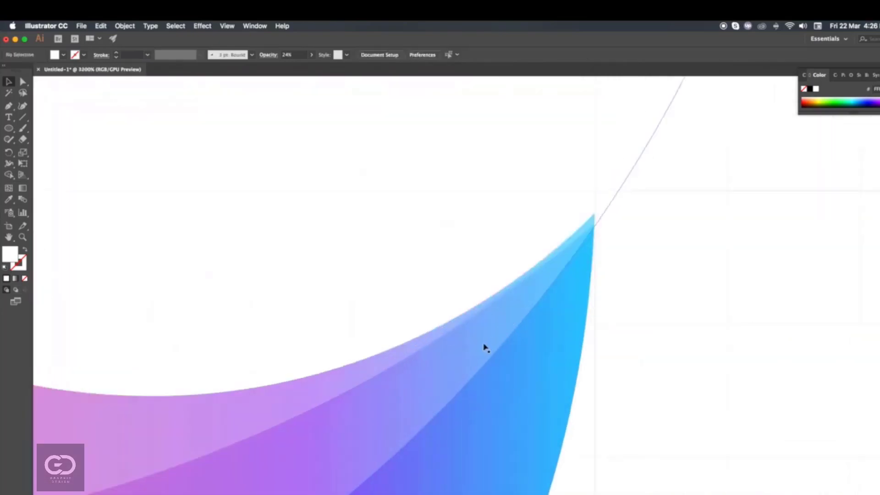
drag(485, 348, 470, 358)
drag(295, 397, 269, 423)
drag(374, 371, 364, 375)
scroll(363, 374, down, 5)
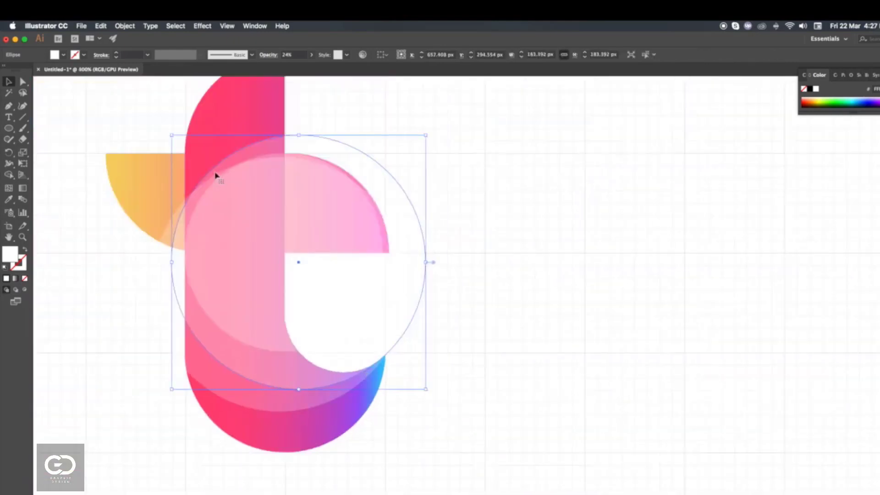
- Shrink the newest circle to about 176.5 px across and shift it so its edge meets the hook's tip
drag(172, 135, 181, 144)
scroll(345, 352, up, 5)
drag(399, 446, 386, 446)
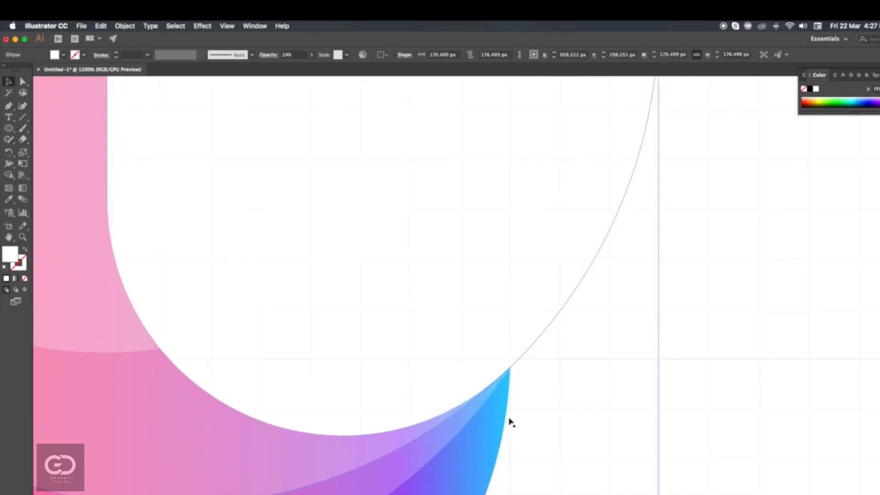
scroll(539, 415, down, 5)
click(260, 389)
- Select the stem with its three translucent circles and duplicate them to the right of the logo
scroll(482, 325, right, 2)
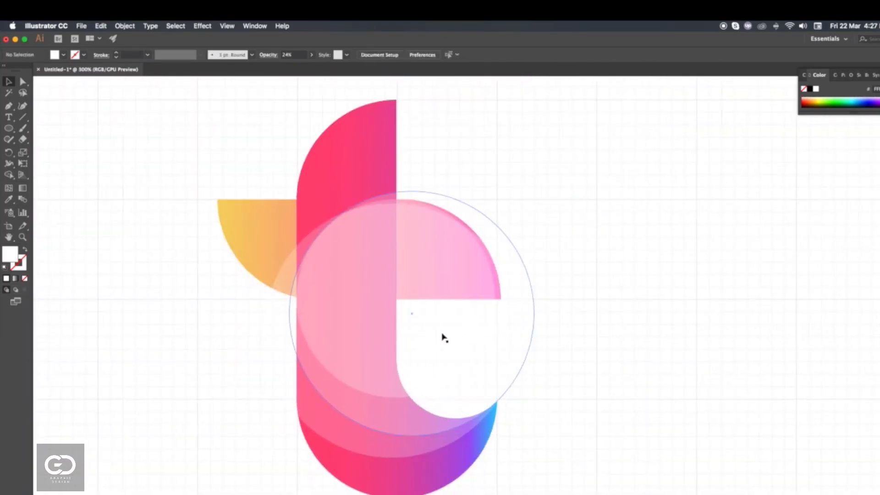
scroll(271, 136, down, 2)
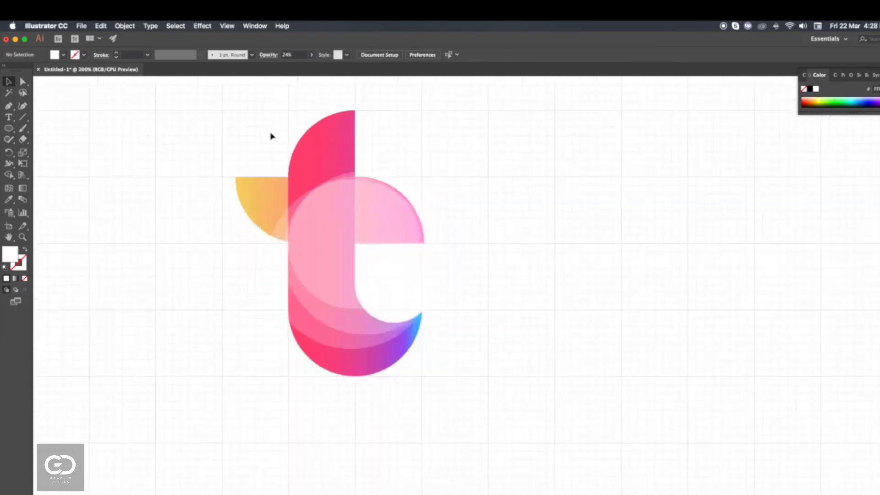
scroll(271, 137, right, 2)
scroll(270, 136, up, 1)
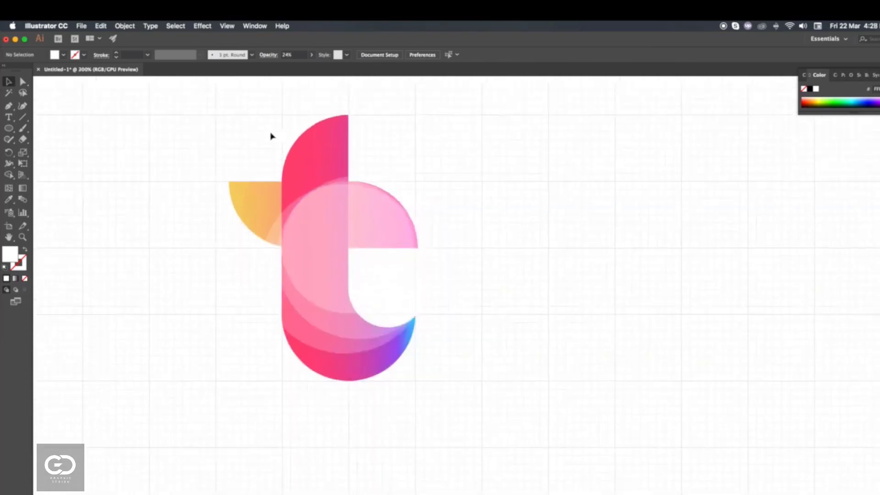
click(311, 324)
key(super+shift+F9)
drag(306, 304, 550, 304)
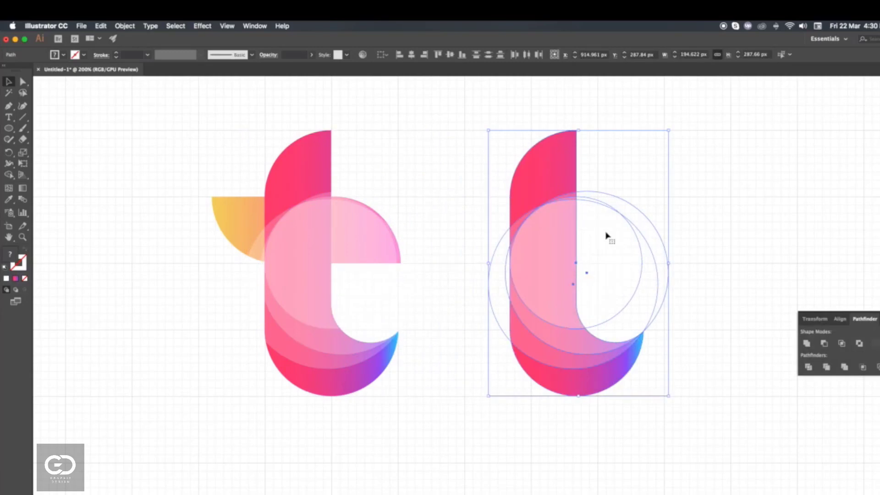
- Remove the parts of the circles that lie outside the duplicated stem with Shape Builder
click(8, 176)
alt+click(497, 291)
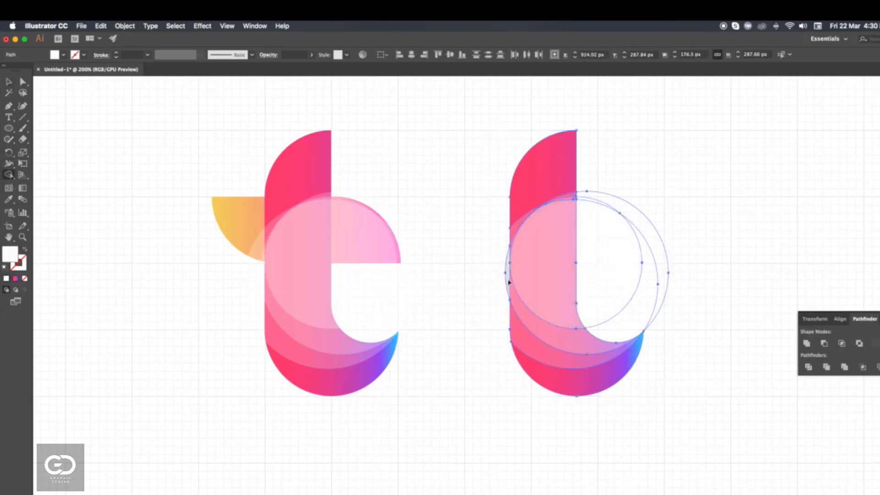
drag(595, 262, 607, 179)
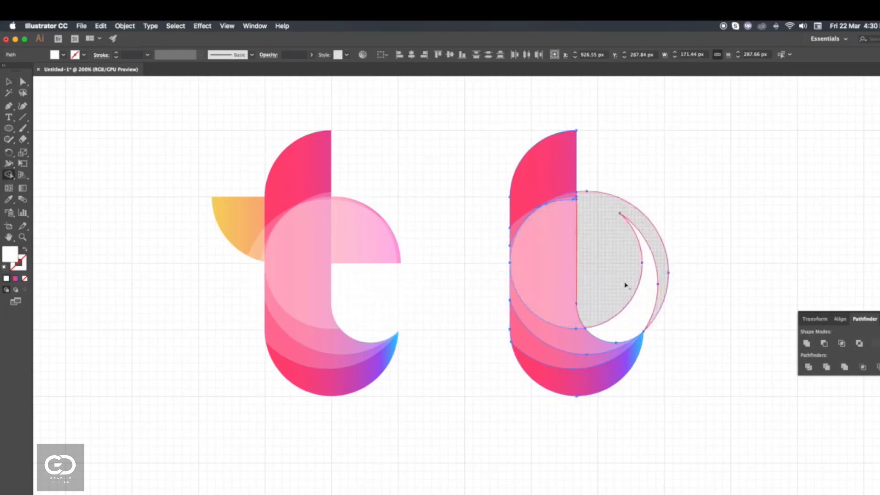
drag(626, 283, 684, 315)
alt+click(624, 283)
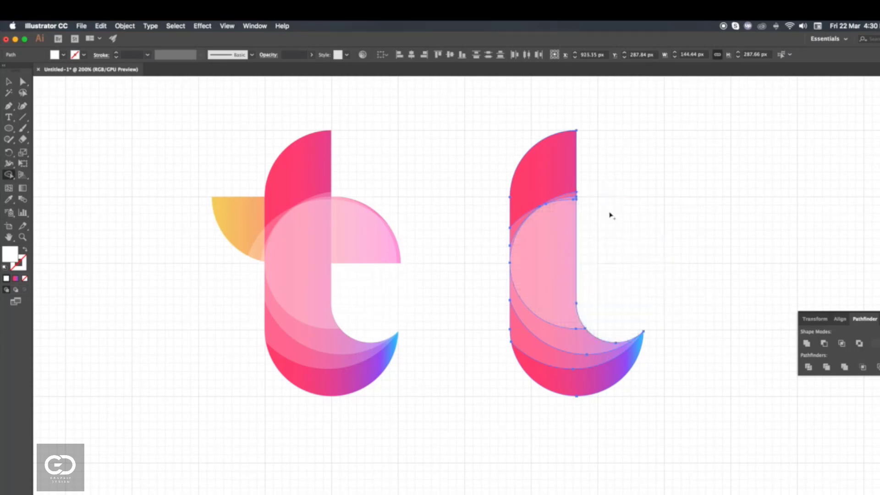
- Remove the duplicated stem's upper and bottom sections with Shape Builder, keeping the crescent between the two larger circles
scroll(551, 193, up, 3)
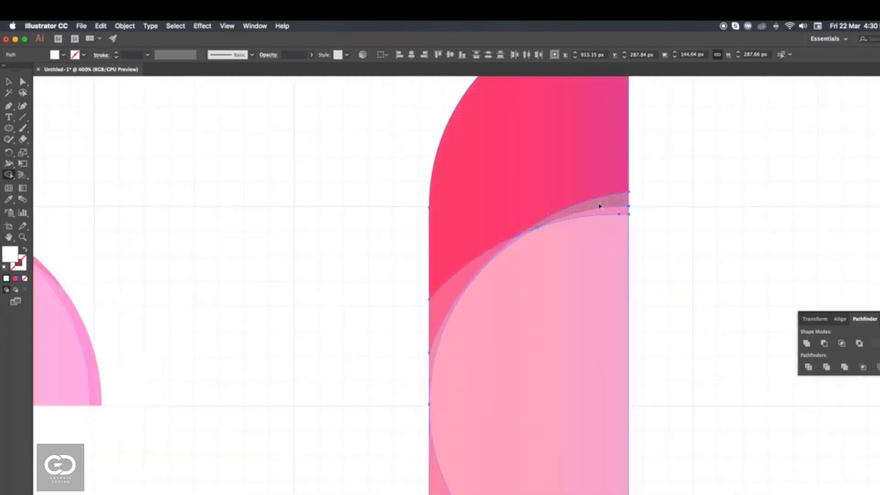
alt+click(599, 207)
alt+click(565, 195)
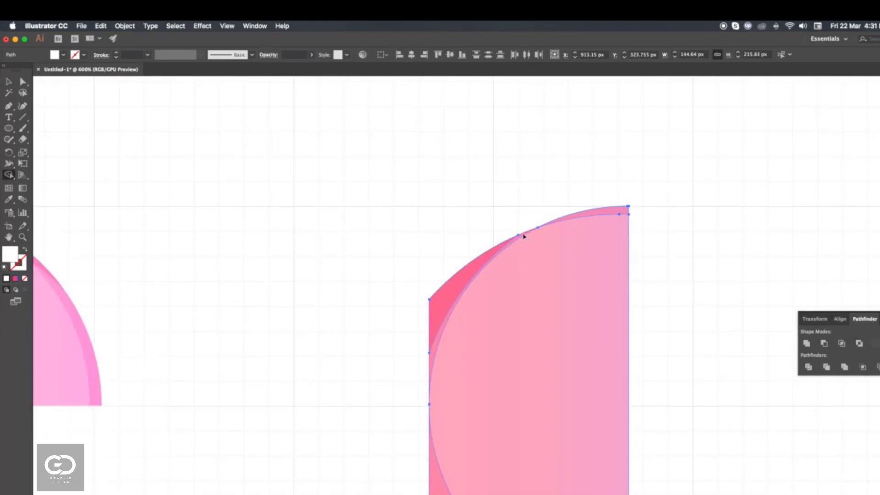
alt+click(520, 238)
alt+click(477, 268)
scroll(549, 218, down, 4)
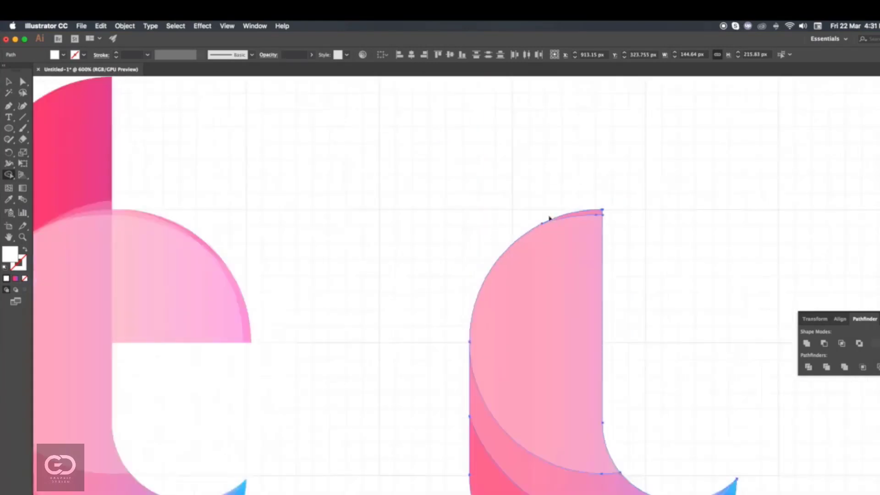
mouse_move(564, 216)
mouse_down()
mouse_move(555, 285)
mouse_move(575, 324)
mouse_up()
alt+click(576, 356)
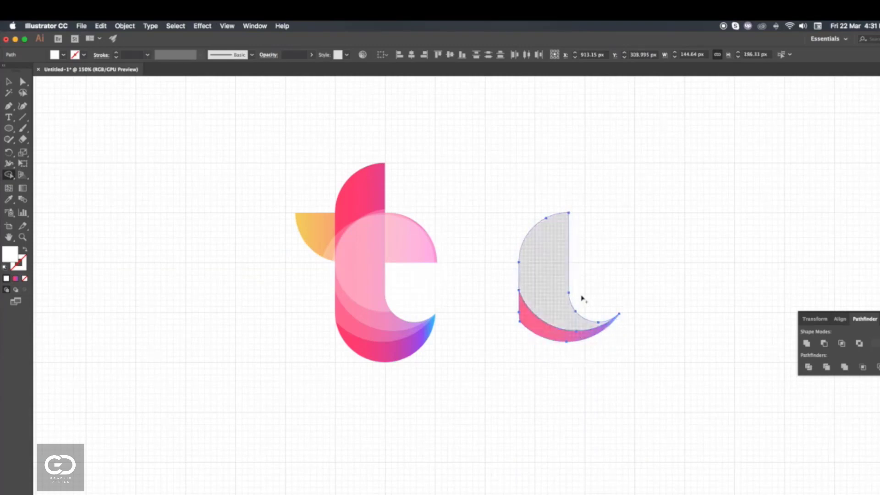
- Divide the remaining duplicated pieces with Pathfinder and ungroup the result
key(v)
click(599, 337)
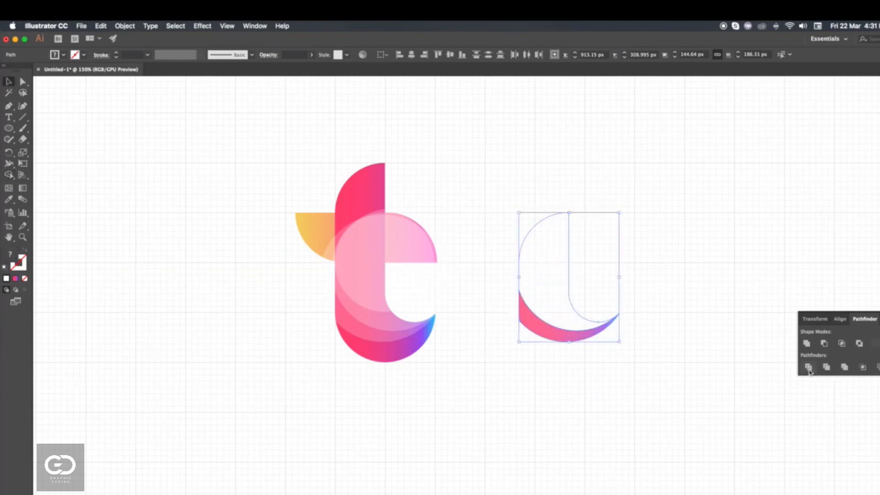
click(809, 367)
click(580, 344)
click(571, 340)
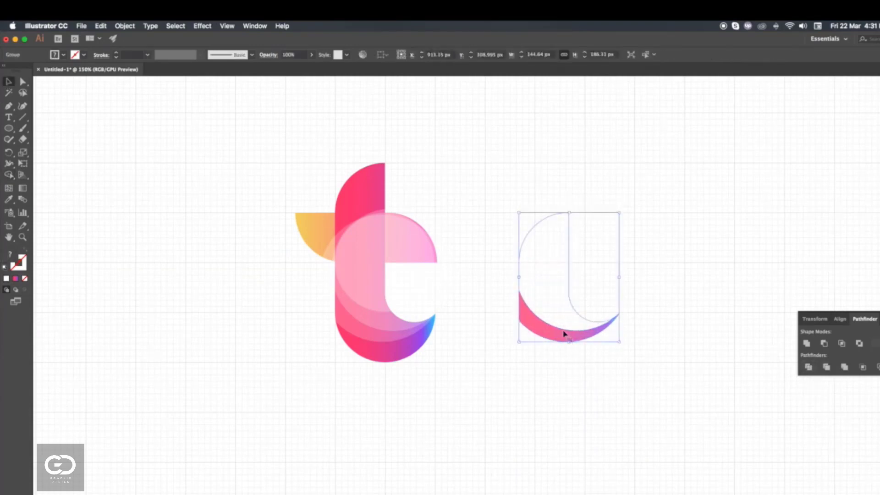
right_click(565, 334)
click(590, 393)
click(648, 361)
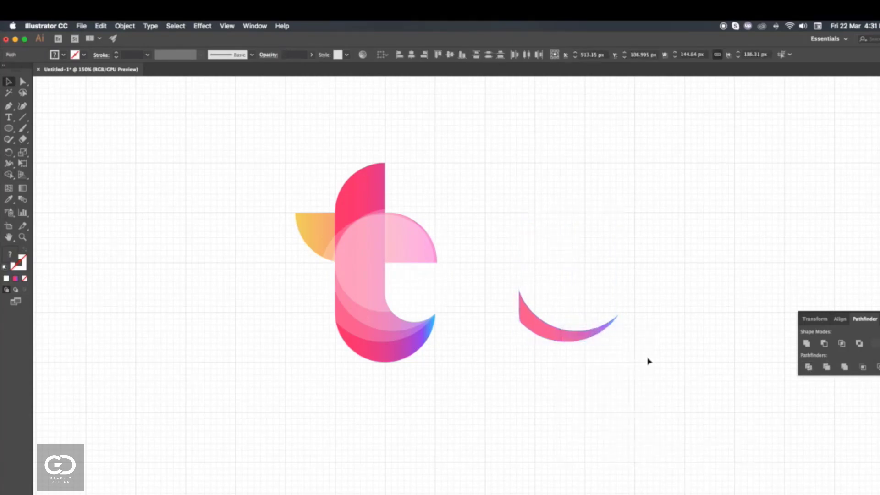
- Move the leftover upper piece and the translucent white crescent off the coloured crescent
drag(567, 295, 578, 265)
drag(541, 333, 521, 338)
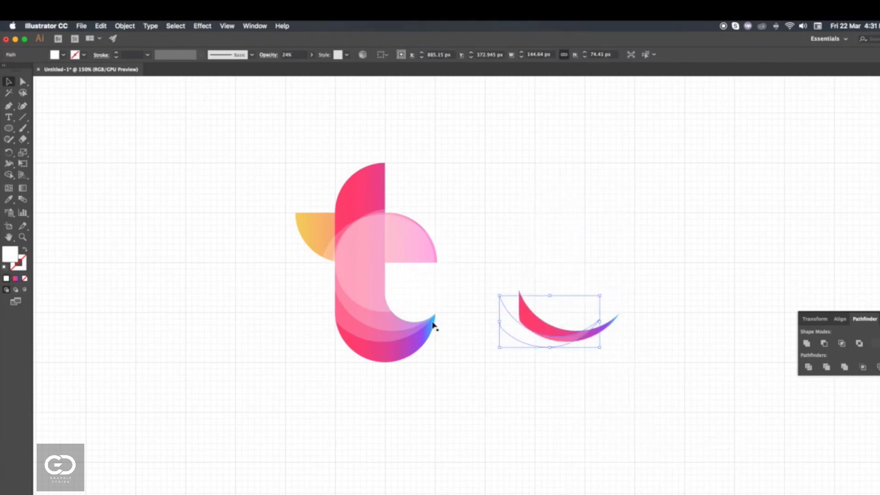
- Delete the three translucent white circle pieces stacked over the t's stem and crossbar
click(373, 253)
key(Delete)
click(360, 253)
key(Delete)
click(364, 262)
key(Delete)
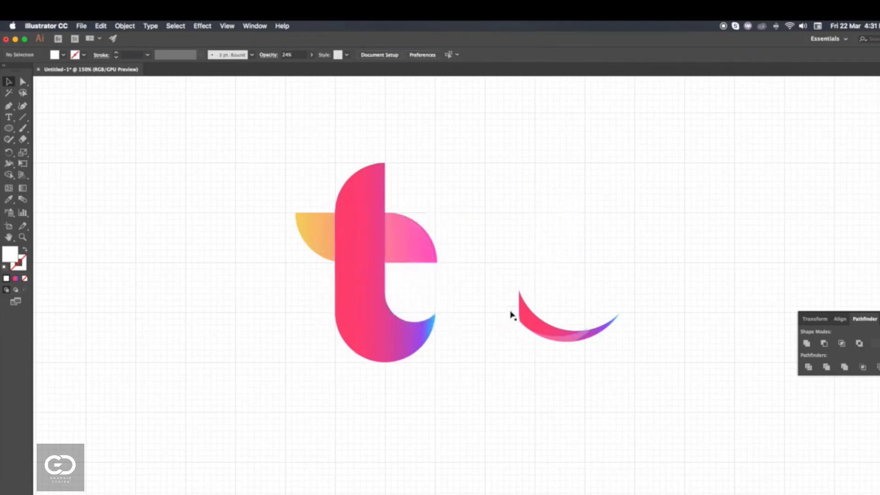
- Place the translucent crescent and the upper translucent piece back on the t's stem, deleting the spare coloured crescent
drag(558, 336, 395, 335)
click(548, 334)
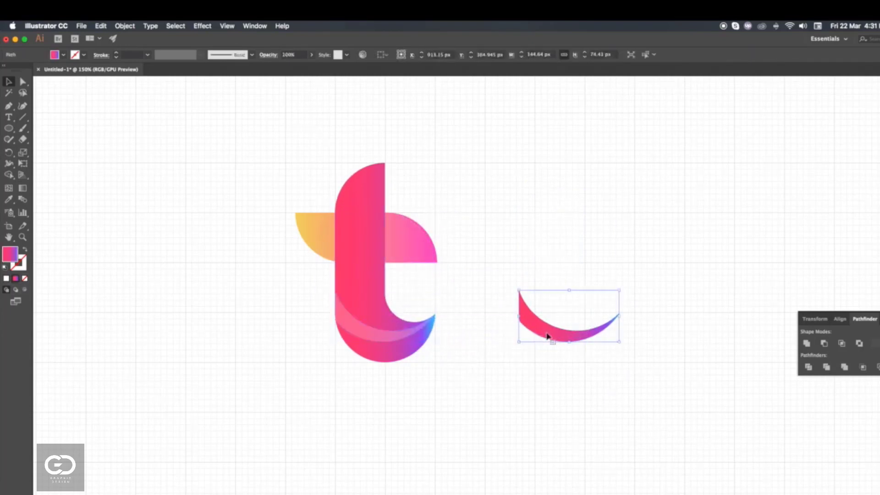
key(Delete)
drag(560, 220, 365, 249)
click(506, 284)
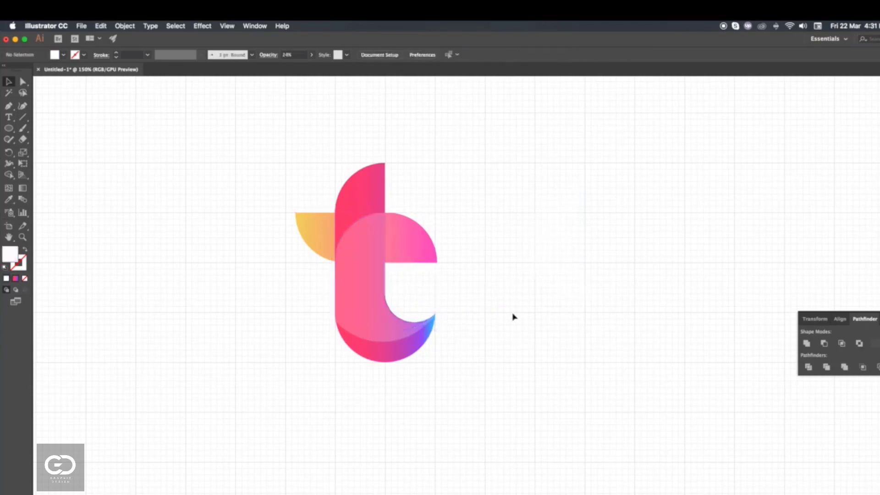
click(372, 249)
click(406, 250)
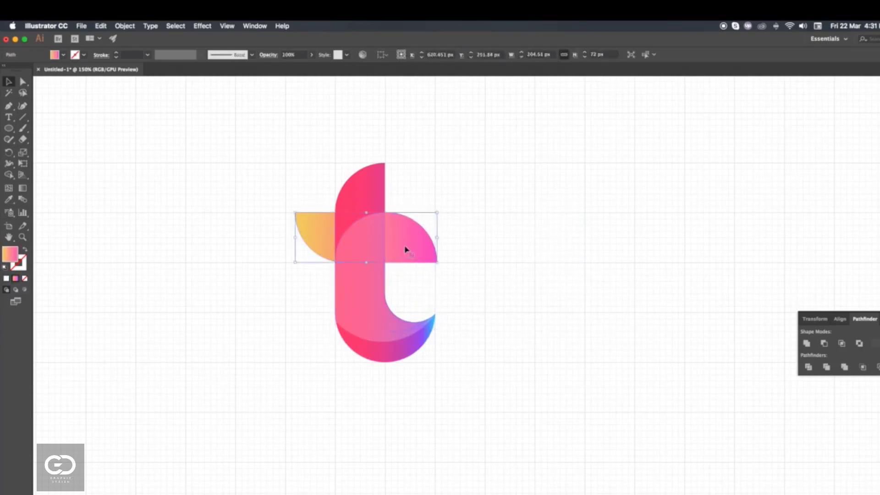
drag(407, 250, 455, 230)
key(super+z)
click(551, 277)
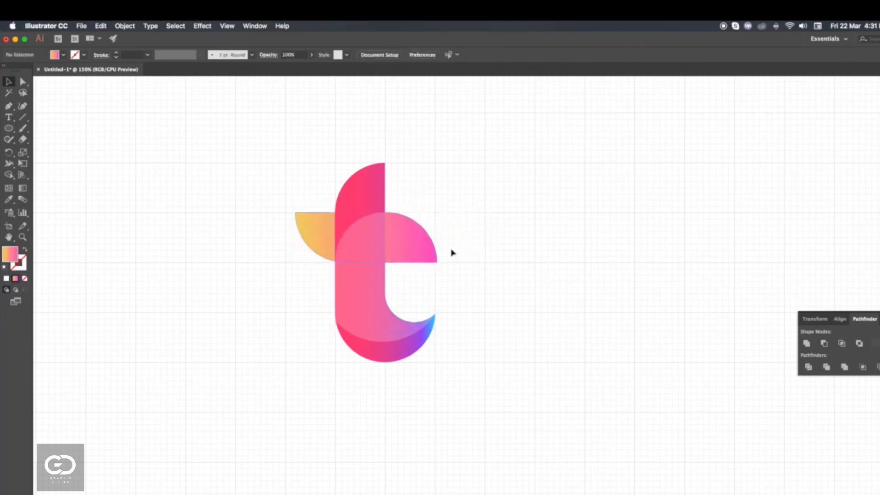
- Fill the upper translucent piece on the stem with the red-to-blue gradient sampled from the swatch square beside the artboard
click(354, 271)
key(super+minus)
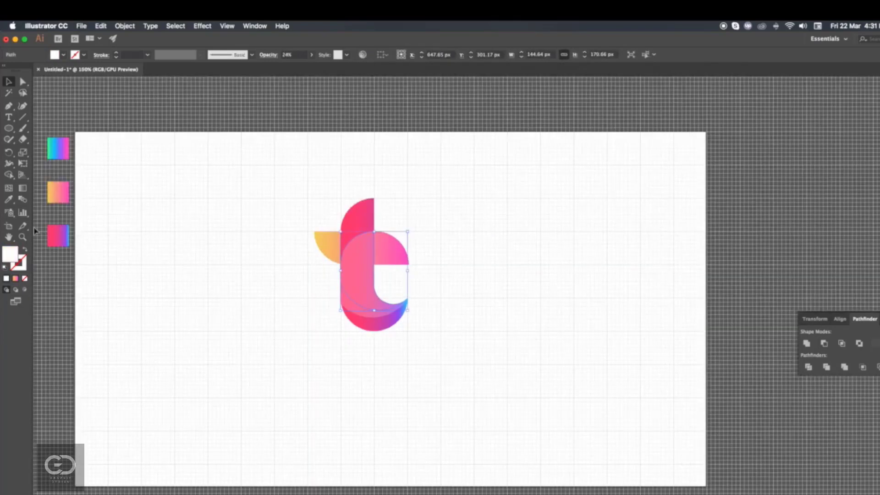
click(8, 199)
click(60, 160)
click(59, 228)
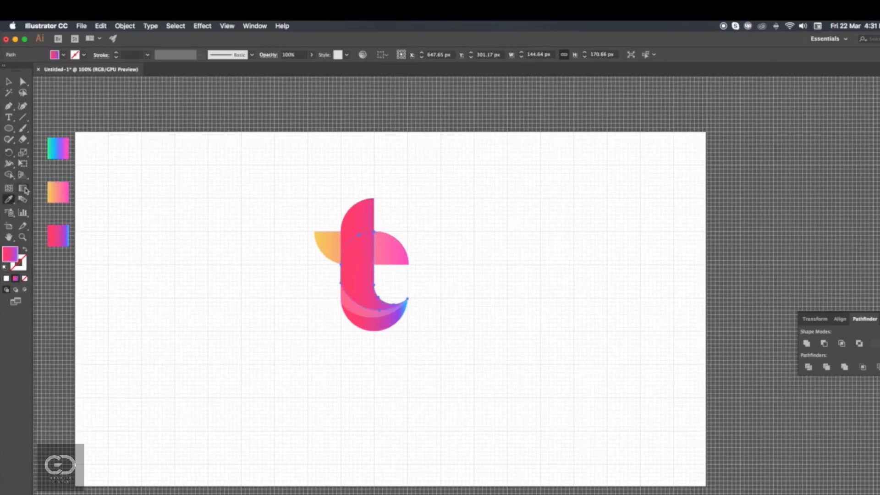
- Redirect the upper piece's gradient diagonally, running from red near the stem's lower curve to purple at its rounded upper edge
click(23, 189)
drag(356, 304, 345, 244)
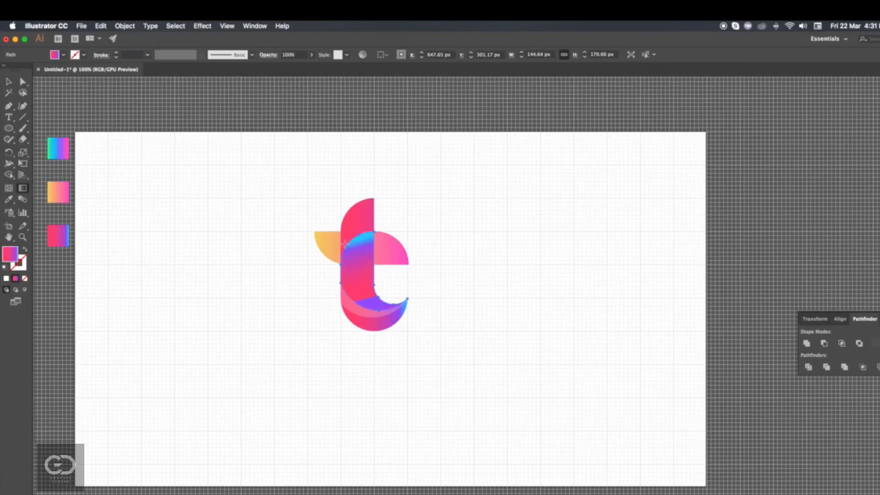
drag(365, 289, 333, 219)
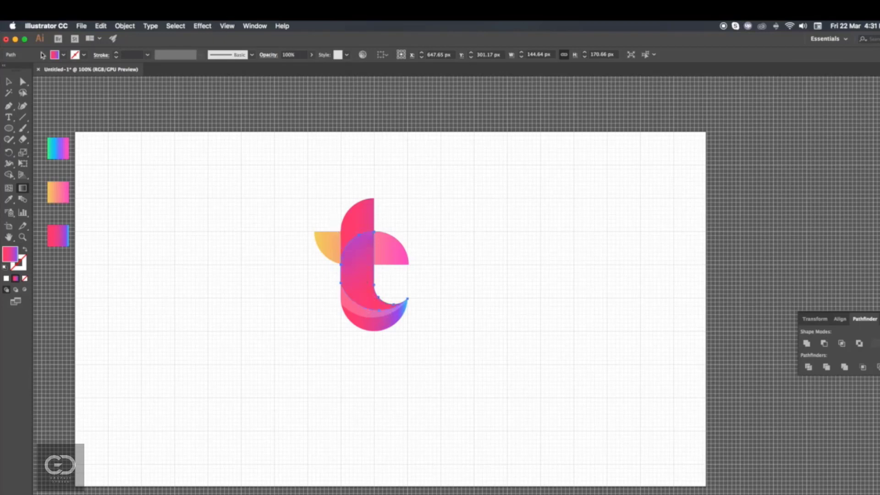
click(8, 81)
click(281, 236)
- Set the lower translucent crescent's opacity to 100% and fill it with the crossbar's yellow-to-pink gradient
click(359, 311)
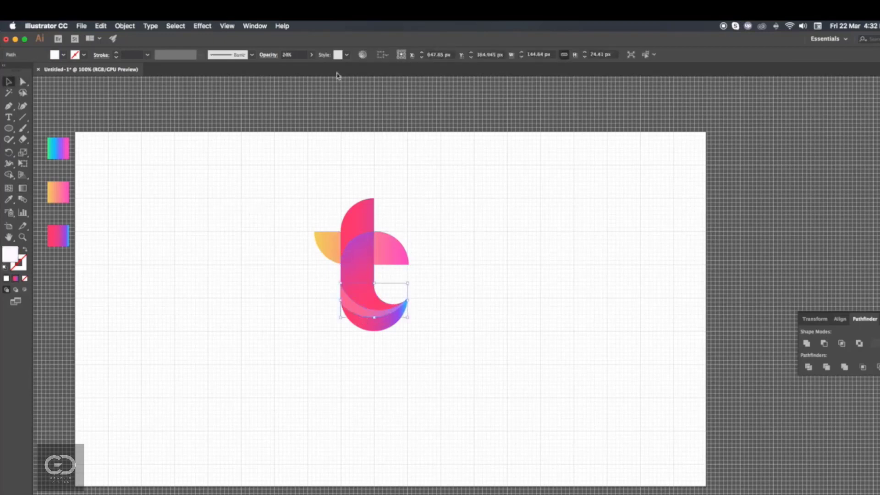
click(312, 55)
drag(305, 67, 326, 68)
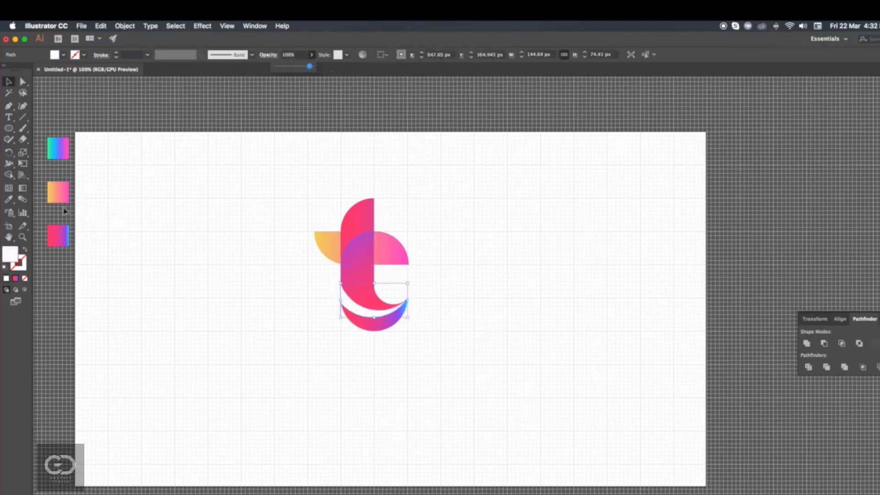
click(9, 200)
click(66, 144)
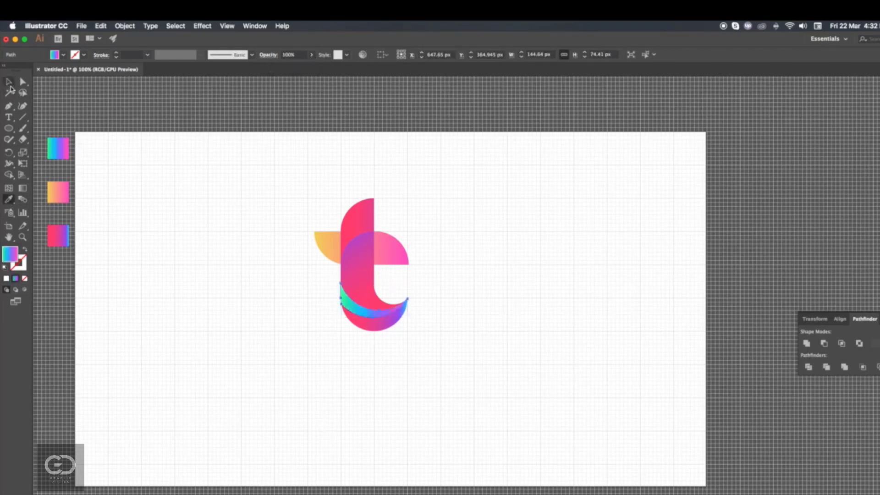
click(321, 240)
click(9, 82)
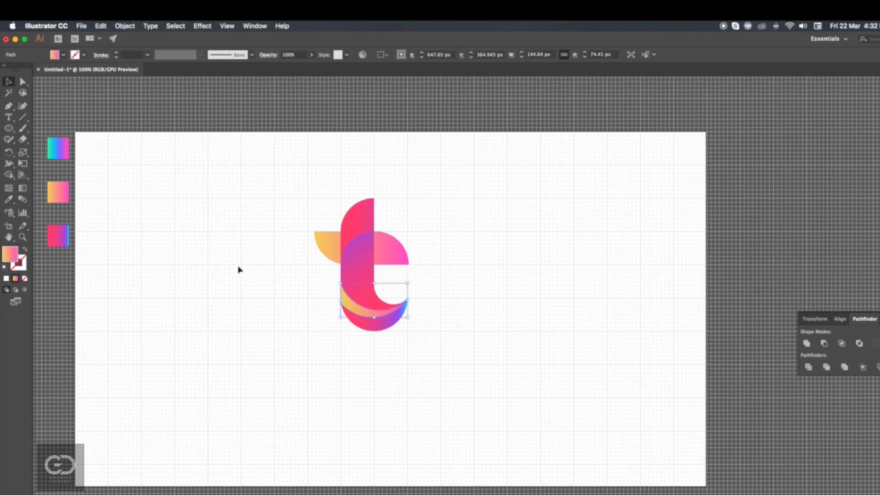
click(399, 251)
click(453, 251)
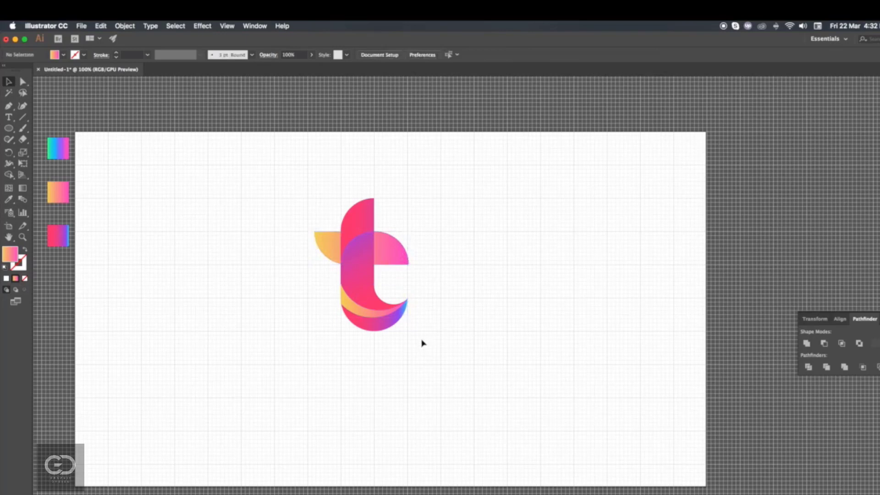
- Hide the grid and move the whole t logo to about the centre of the artboard
click(227, 26)
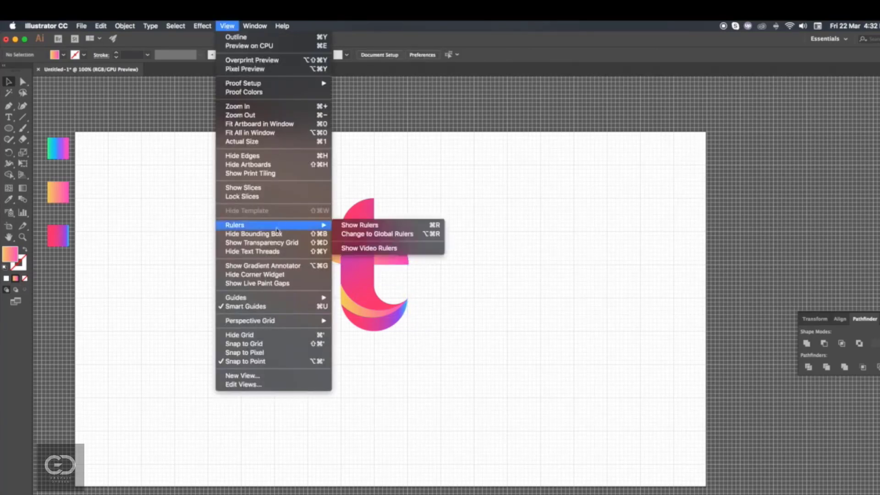
click(240, 335)
drag(443, 348, 305, 194)
drag(370, 270, 402, 316)
click(489, 338)
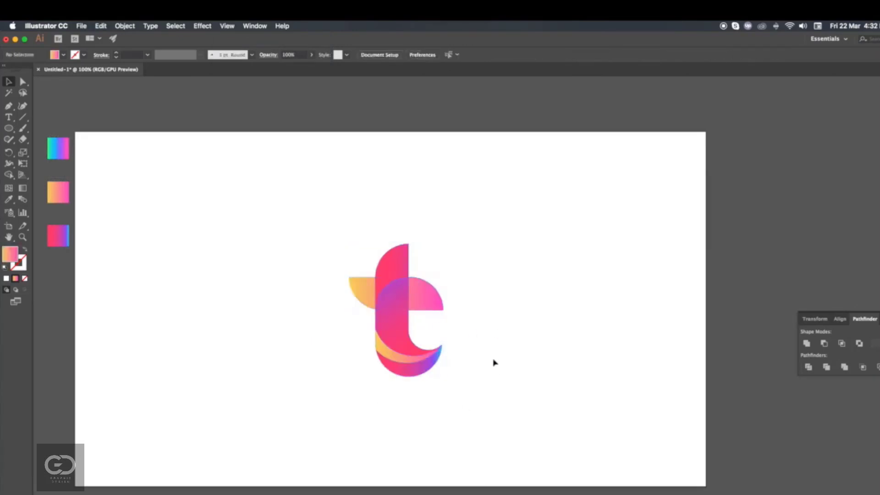
key(super+plus)
scroll(497, 351, down, 2)
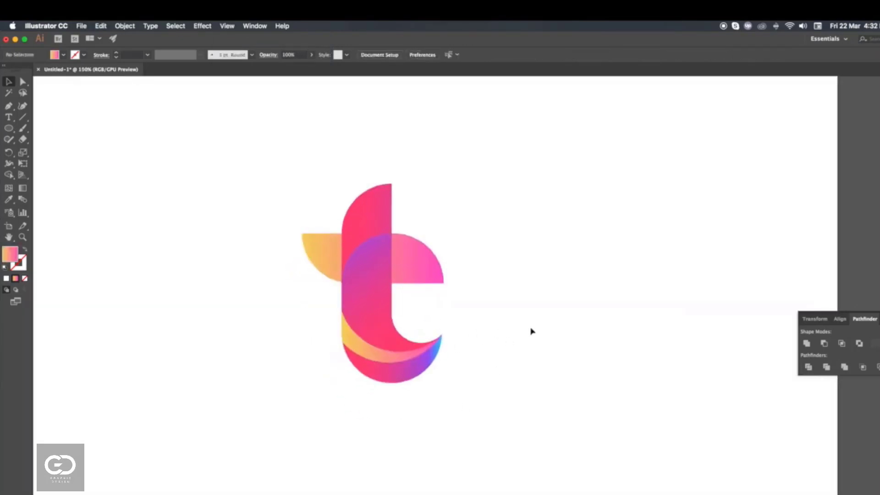
key(super+minus)
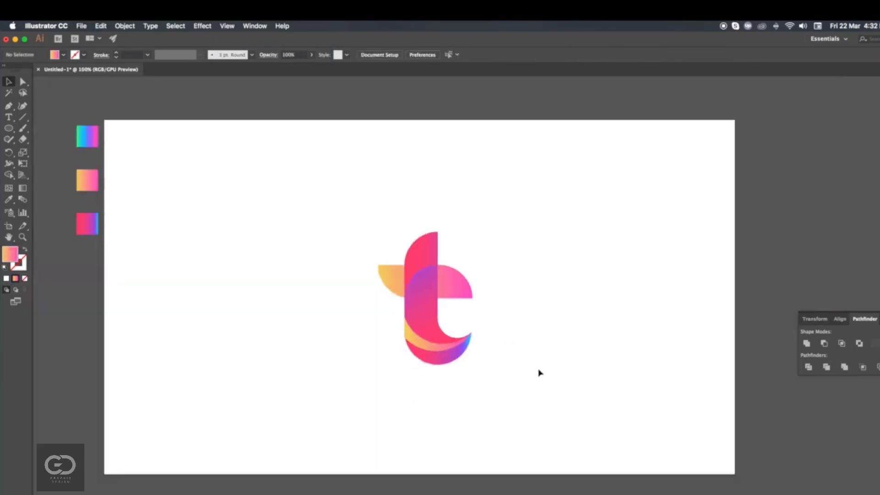